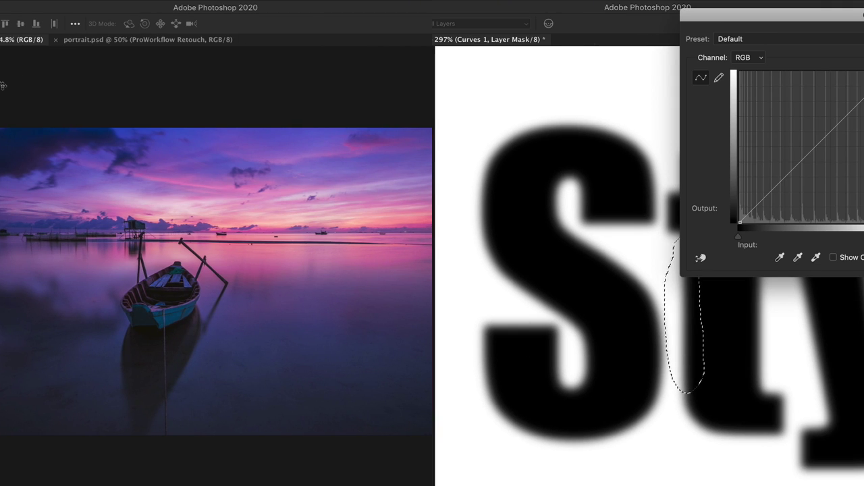
Adjust the Curves on the text mask, then apply Unsharp Mask at an 8.6-pixel radius
left_click_drag(859, 238, 818, 237)
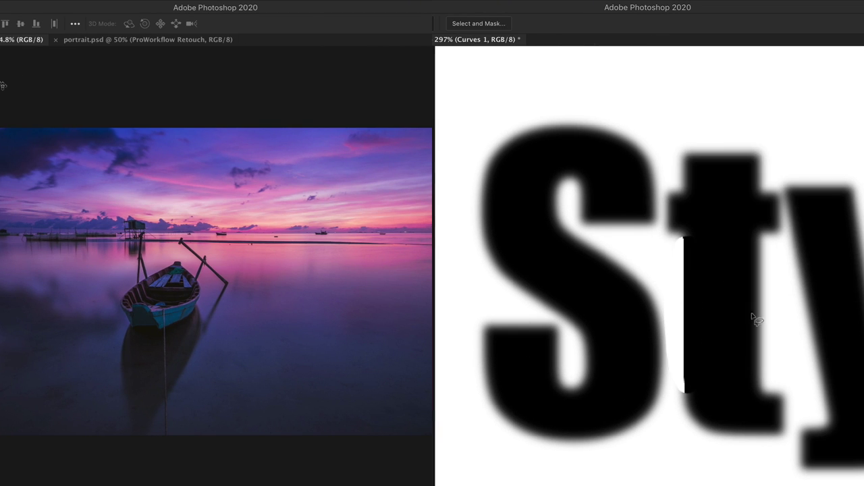
scroll(743, 327, "up", 3)
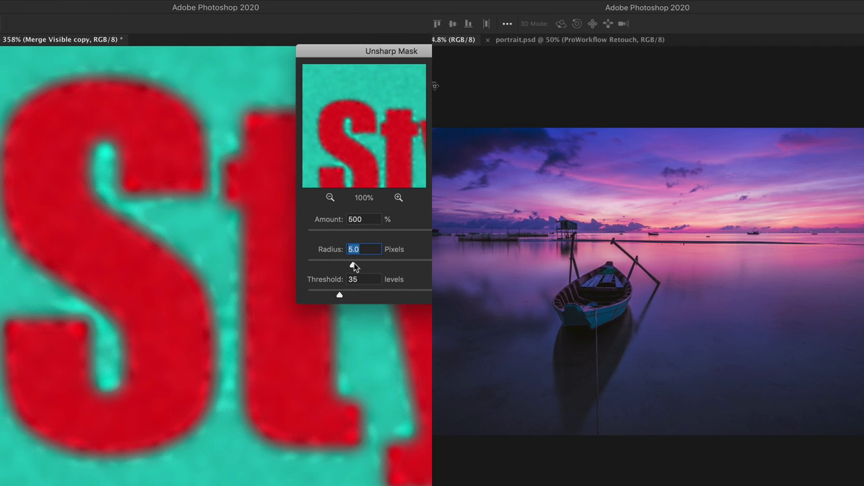
left_click_drag(354, 266, 369, 267)
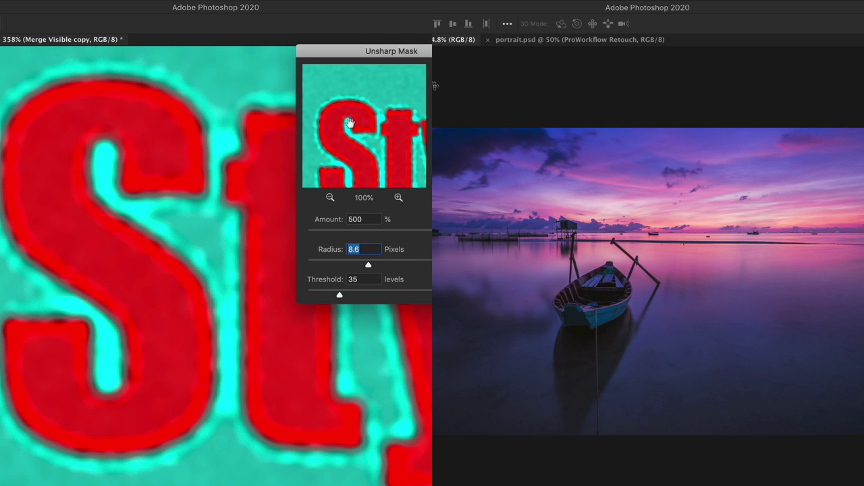
key("Return")
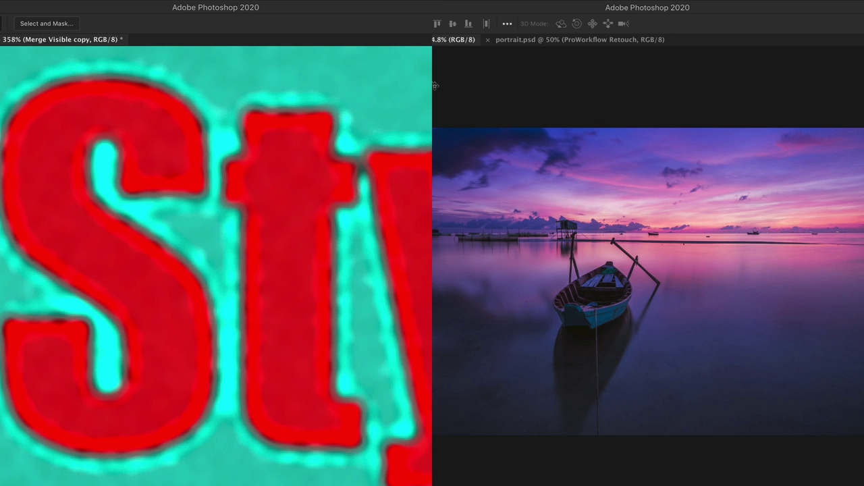
scroll(262, 193, "up", 3)
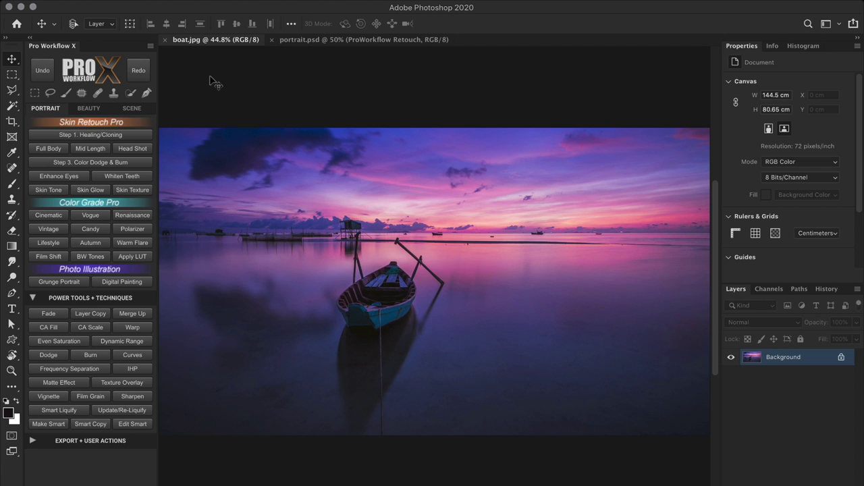
Duplicate the boat photo and apply Unsharp Mask at 190% amount, 1.1 px radius, 0 threshold
left_click(94, 313)
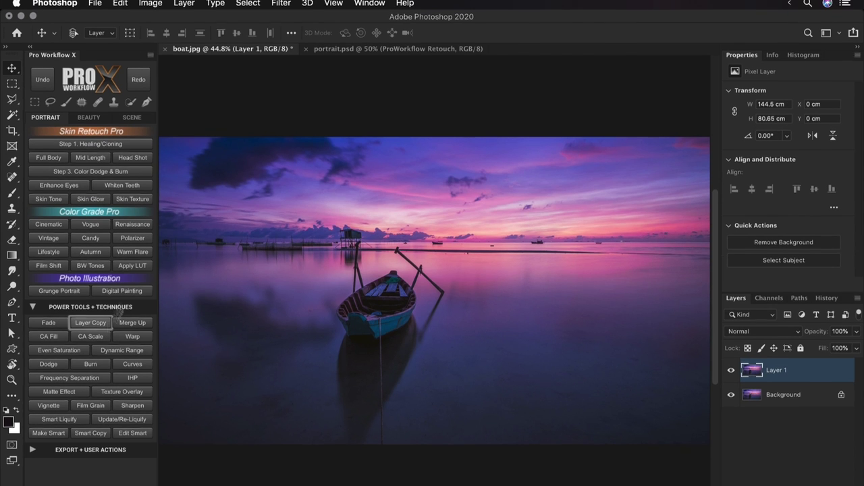
left_click(281, 4)
mouse_move(295, 214)
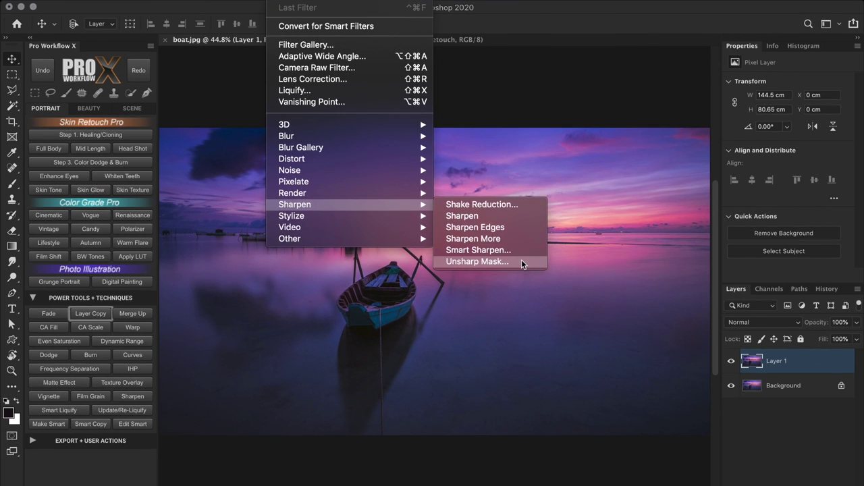
left_click(521, 263)
left_click(371, 273)
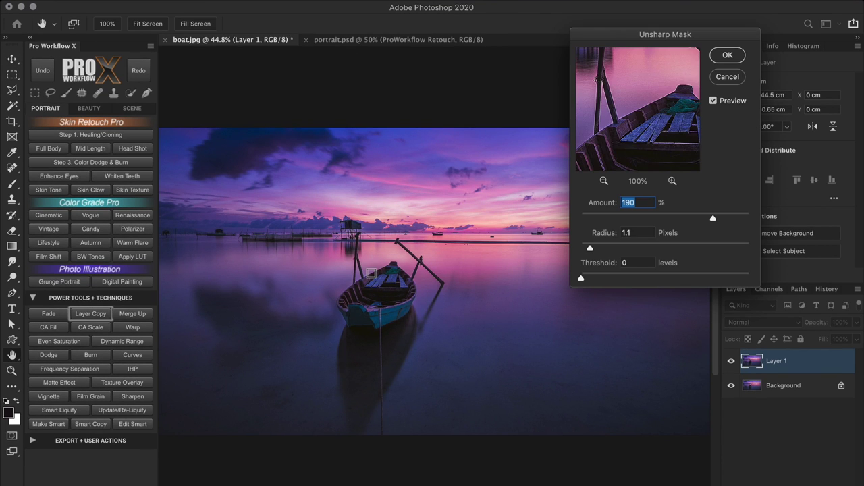
left_click_drag(654, 113, 660, 130)
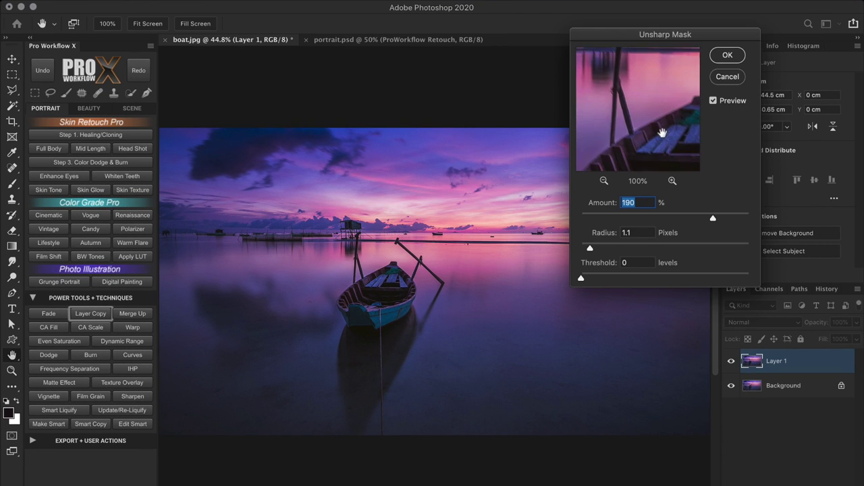
left_click(727, 55)
Zoom in on the boat's edge to check for halos, then duplicate the sharpened layer
key("v")
left_click_drag(379, 277, 500, 378)
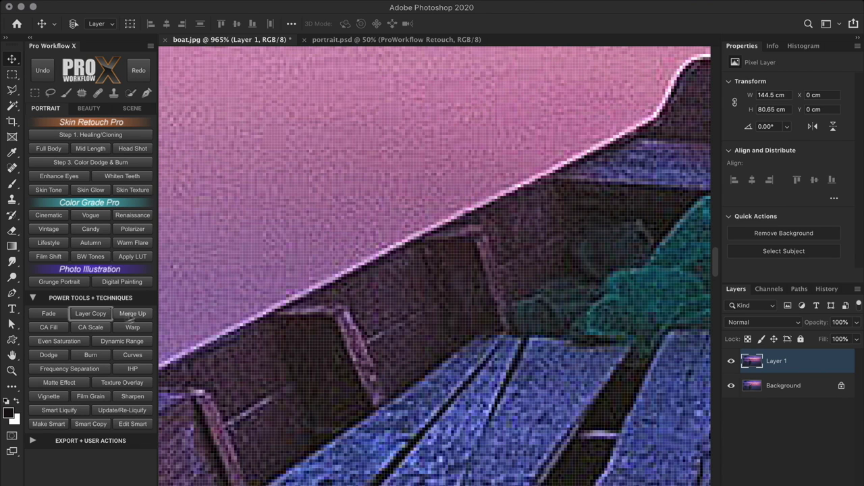
left_click(91, 313)
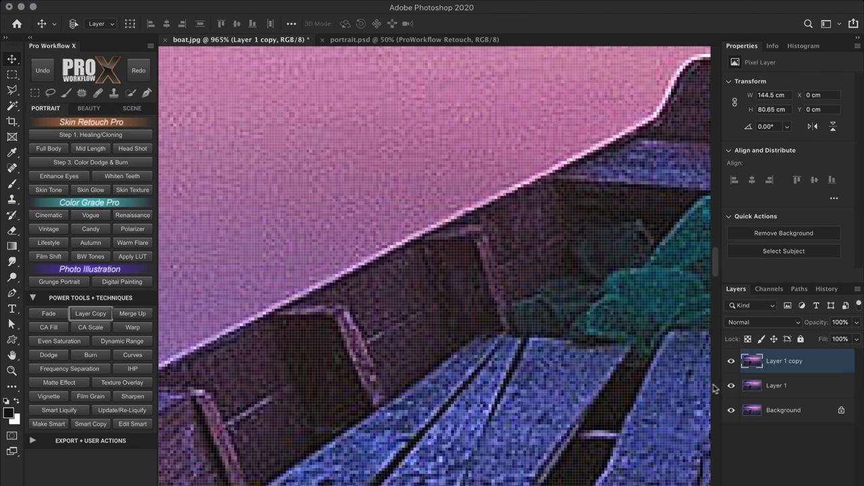
Hide Layer 1 and set Layer 1 copy to Darken blending, toggling it to compare
left_click(731, 386)
left_click(774, 324)
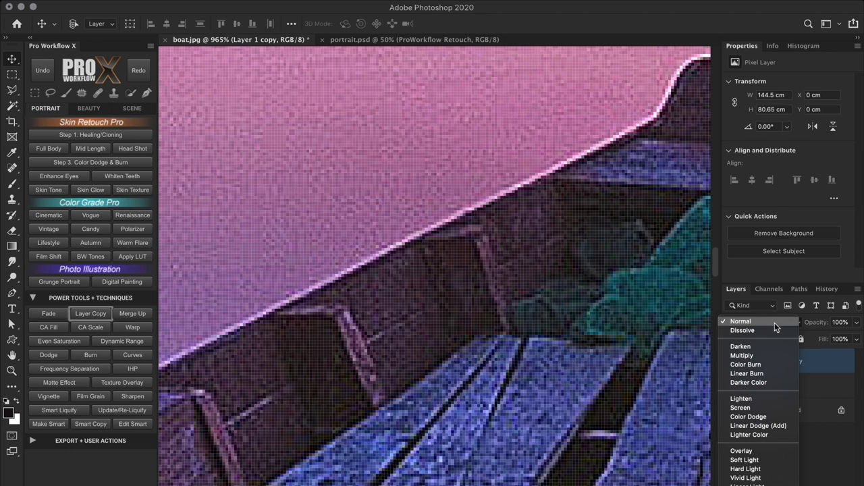
left_click(769, 347)
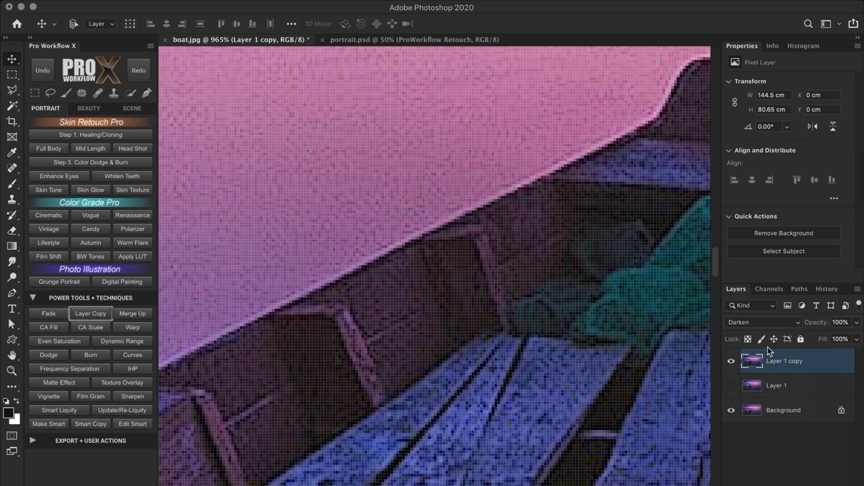
left_click(730, 361)
left_click(731, 363)
left_click(731, 362)
left_click(731, 363)
Try a lower opacity on the Darken copy, restore it to 100%, then hide the copy
left_click_drag(814, 324, 777, 333)
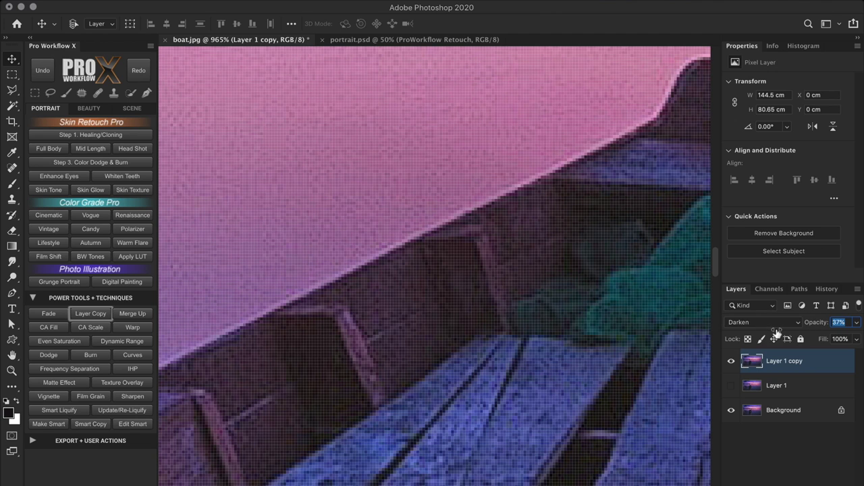
type("100")
key("Return")
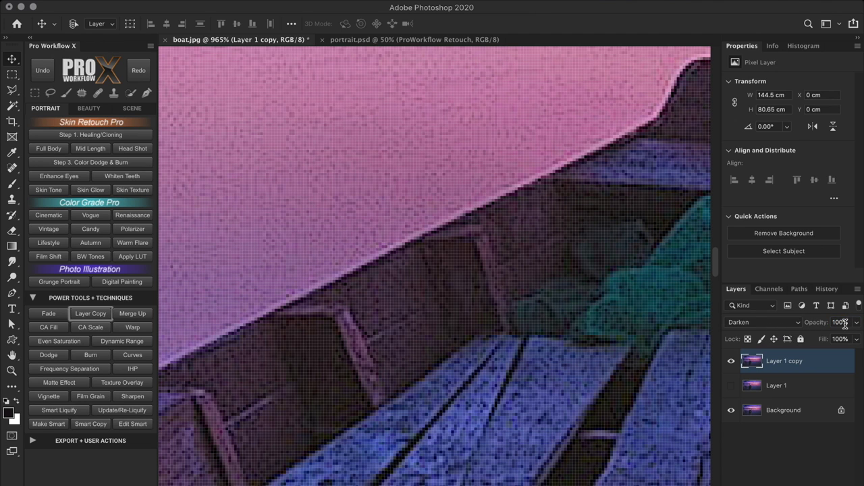
left_click(732, 361)
Show and select Layer 1, set it to Lighten blending, and toggle it to compare
left_click(731, 385)
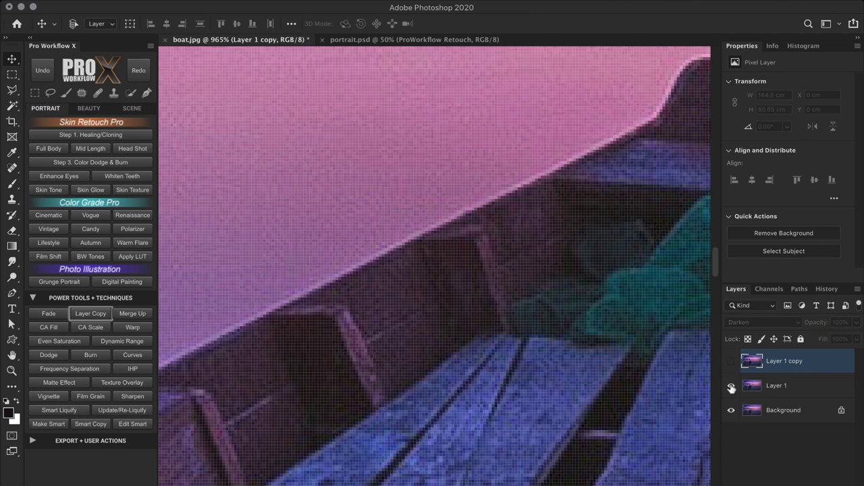
left_click(786, 386)
left_click(779, 324)
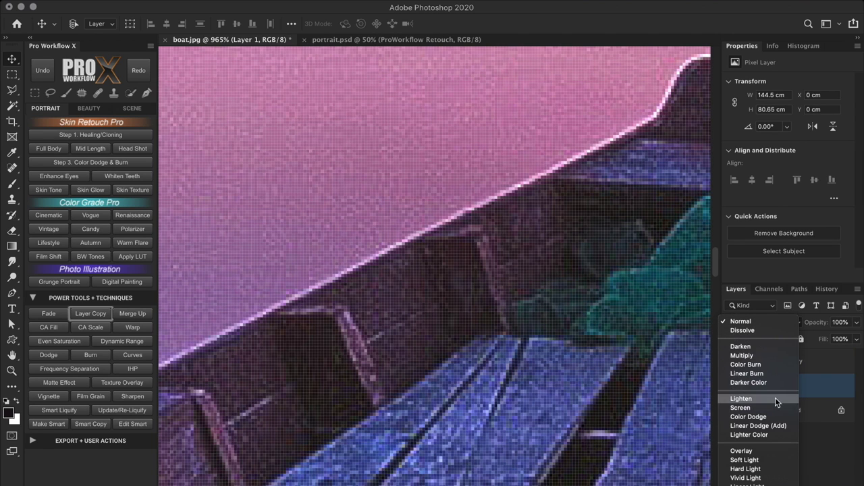
left_click(775, 397)
left_click(729, 387)
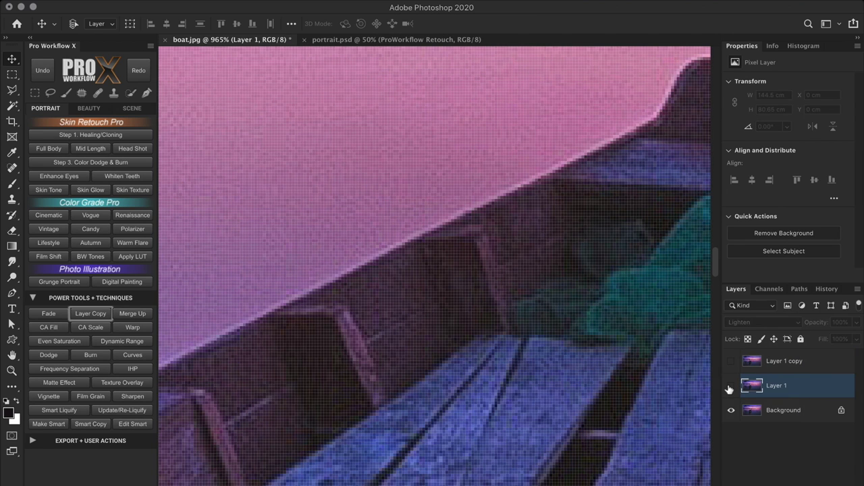
left_click(729, 387)
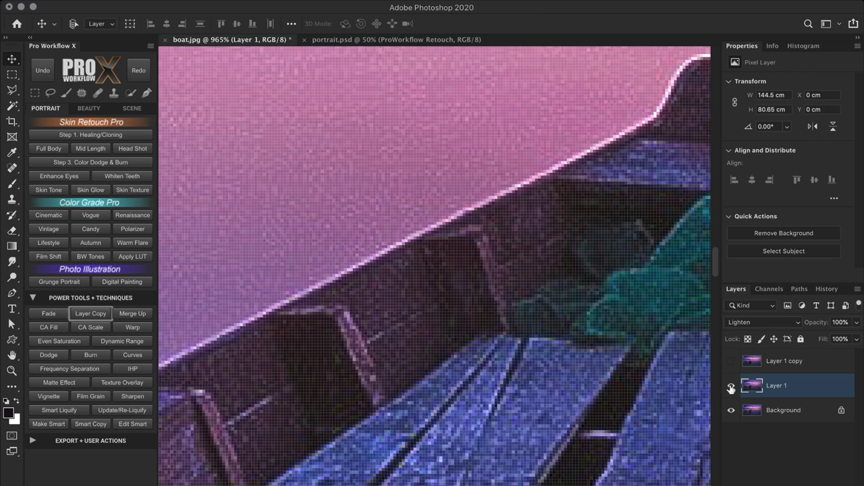
With the Darken copy visible, lower Layer 1's opacity to 57%, then hide Layer 1
left_click(730, 362)
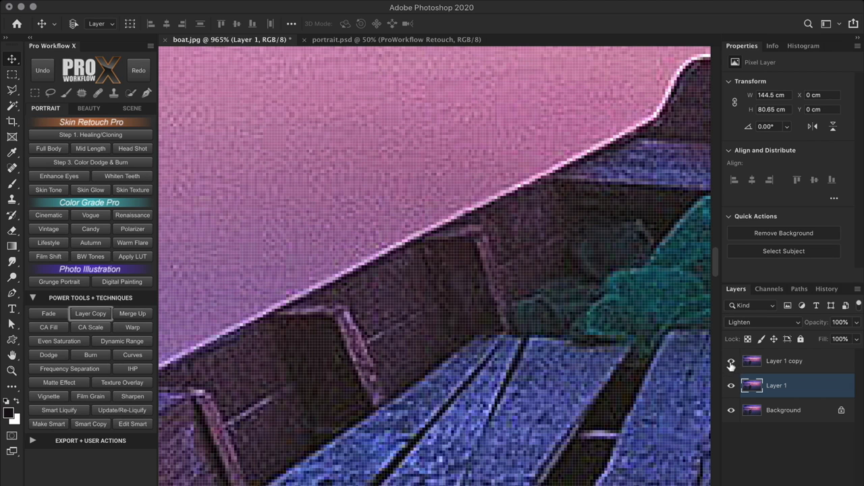
left_click_drag(814, 323, 787, 328)
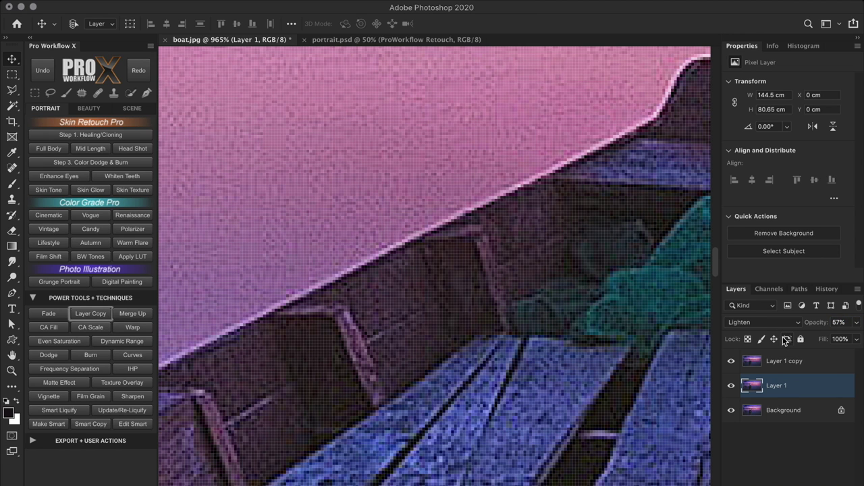
left_click_drag(638, 145, 386, 241)
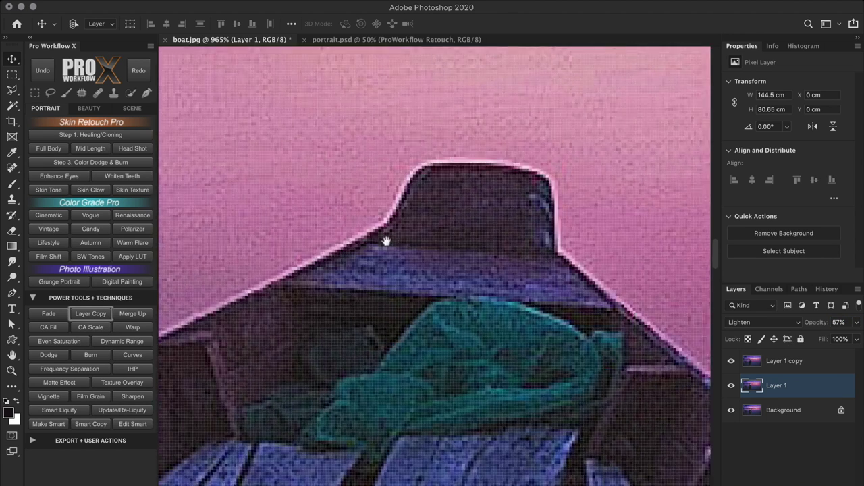
scroll(386, 241, "down", 2)
left_click(731, 385)
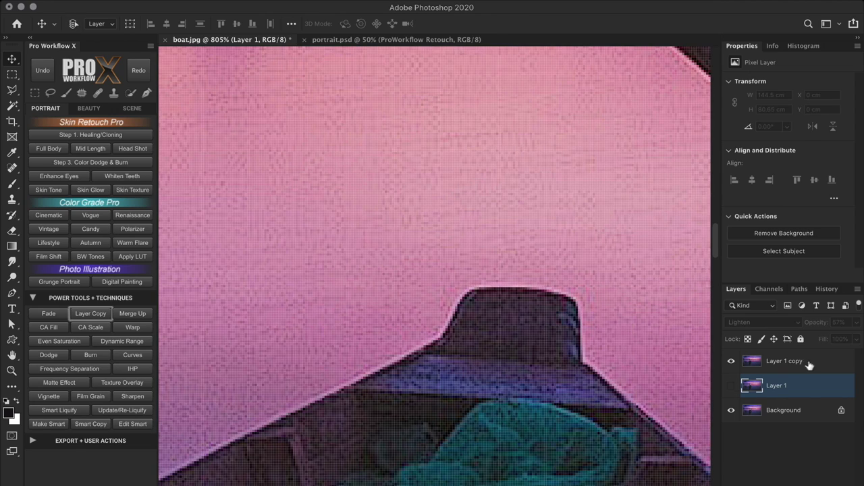
left_click(809, 365)
Reset Layer 1 copy to Normal, zoom in, then set it to Luminosity blending
left_click(761, 322)
left_click(769, 297)
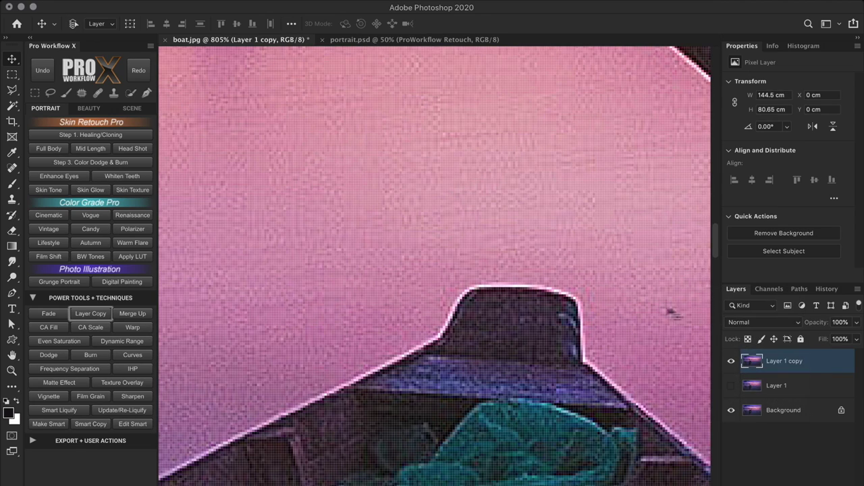
scroll(672, 312, "up", 4)
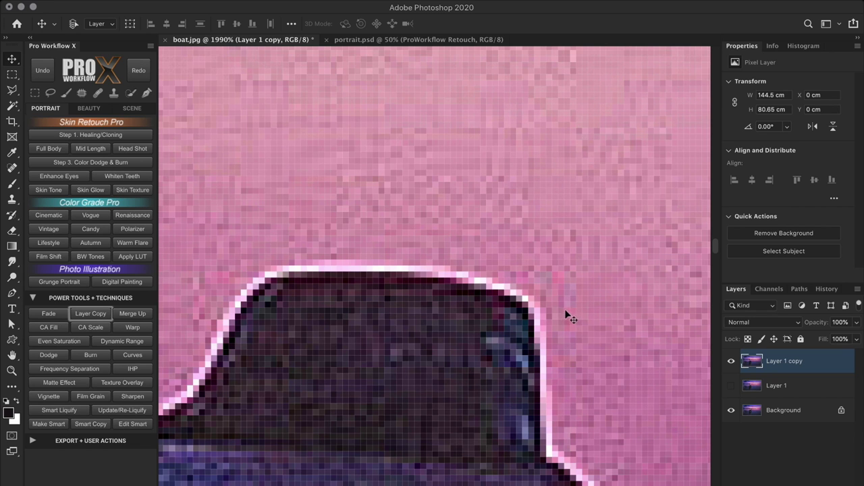
left_click(773, 322)
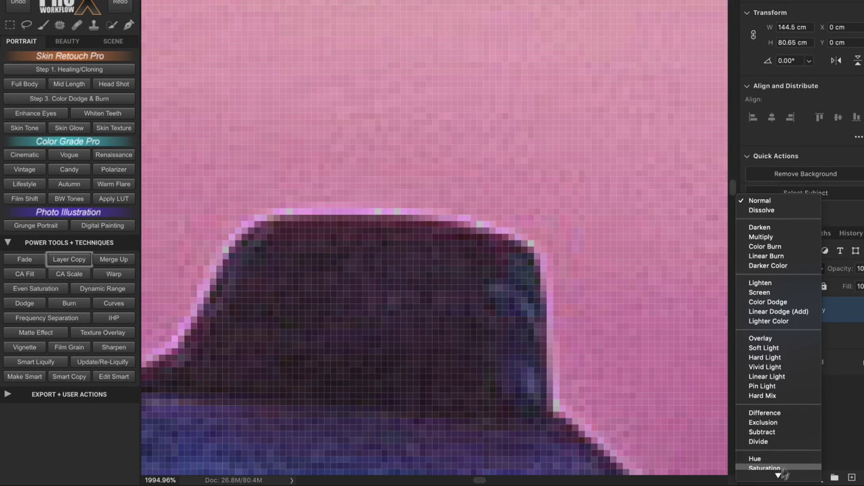
left_click(762, 476)
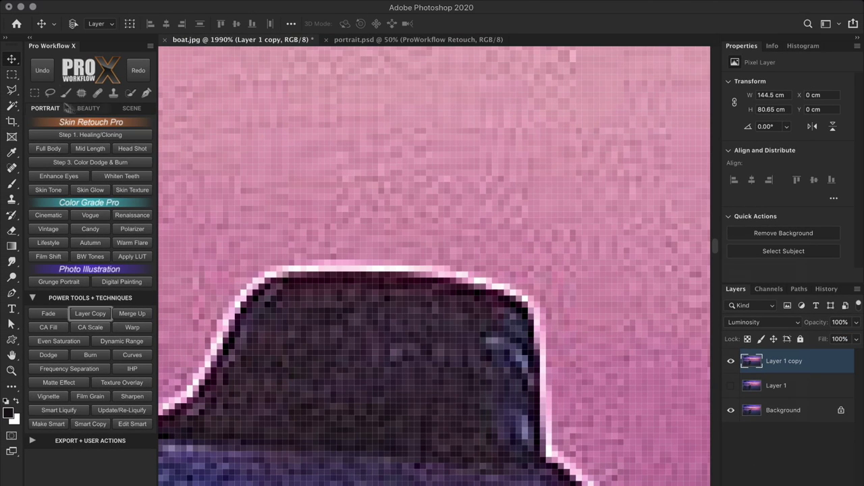
Compare Luminosity against Normal with undo/redo, keeping Luminosity, and select both layers
left_click(42, 70)
left_click(137, 72)
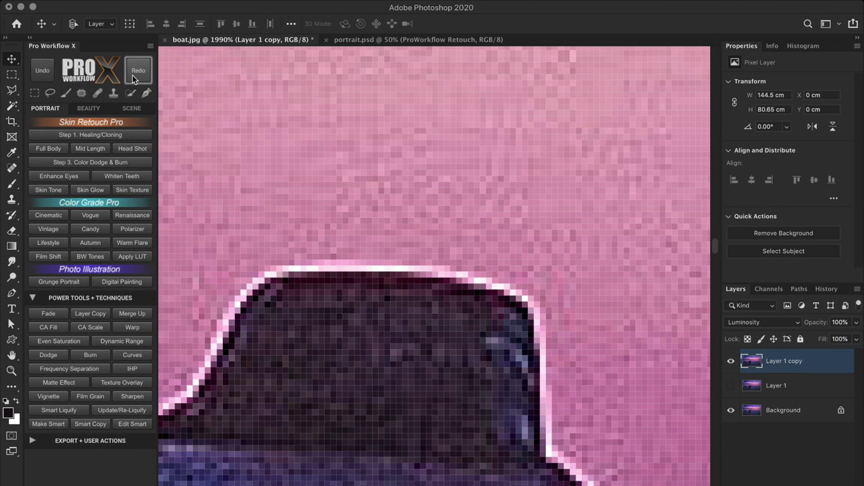
left_click(39, 74)
left_click(137, 73)
left_click(813, 386, "shift")
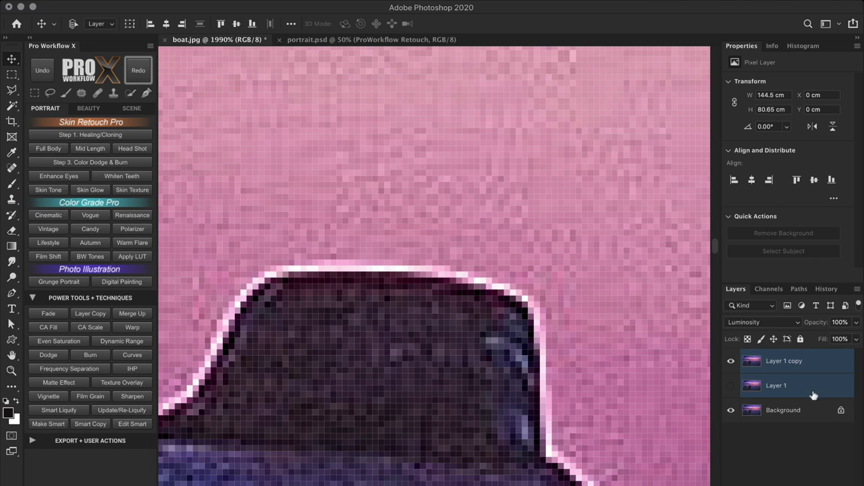
Delete both sharpened layers, duplicate the photo, and convert the new Layer 1 to a smart object
key("Delete")
left_click(105, 314)
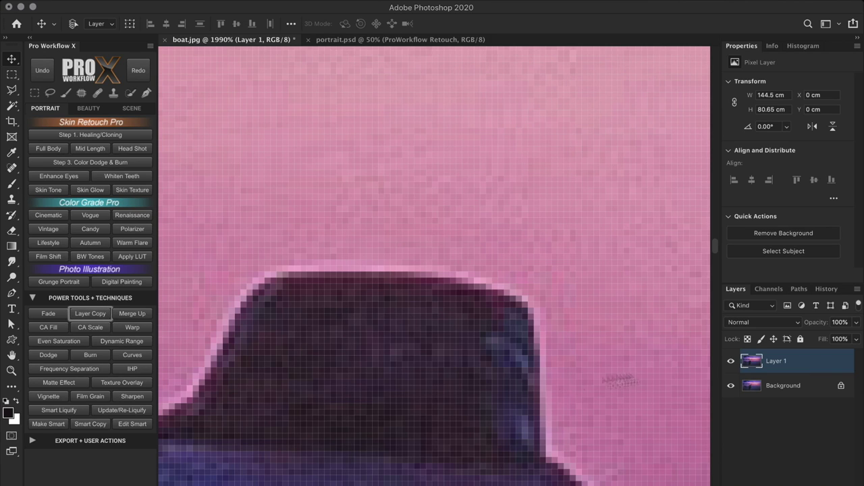
right_click(812, 361)
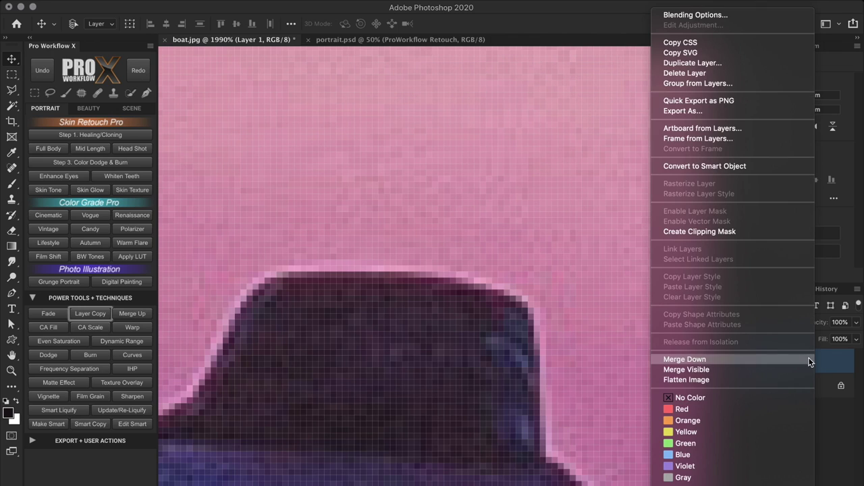
left_click(767, 166)
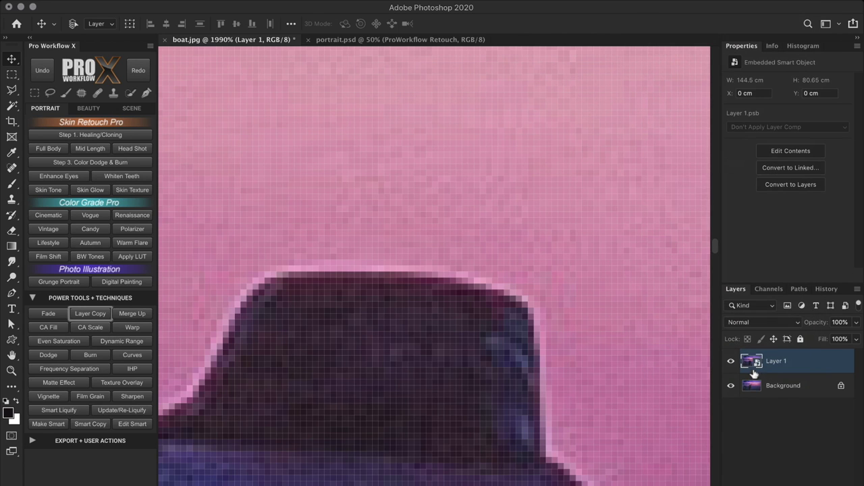
Set the smart object Layer 1 to Luminosity blending and toggle it to compare
left_click(782, 322)
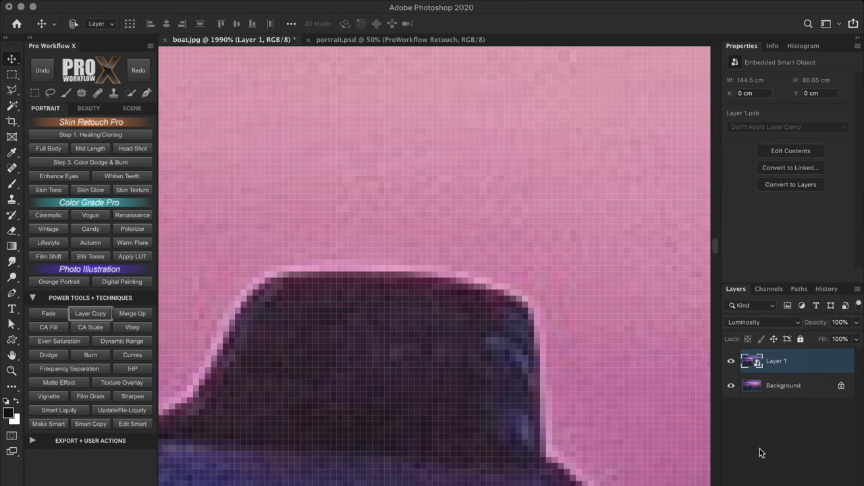
left_click(729, 362)
left_click(730, 363)
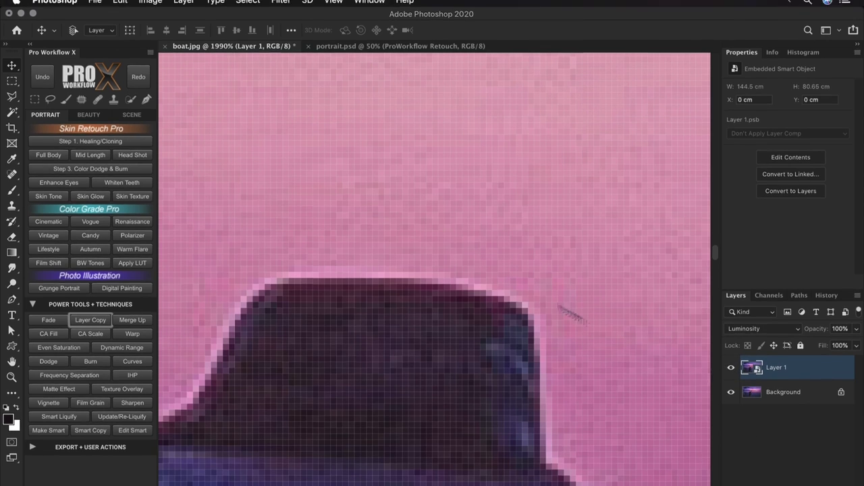
Apply Unsharp Mask (Amount 190, Radius 1.1) as a smart filter, then raise its radius to 1.2 px
left_click(281, 6)
mouse_move(339, 216)
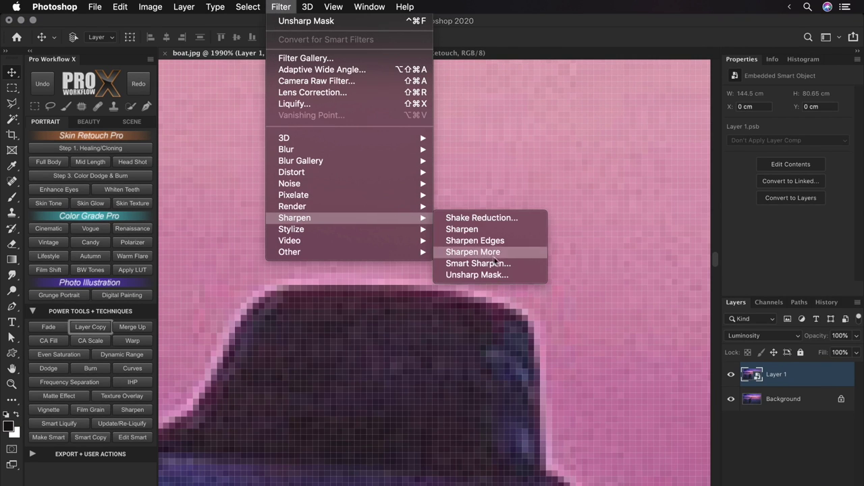
left_click(477, 273)
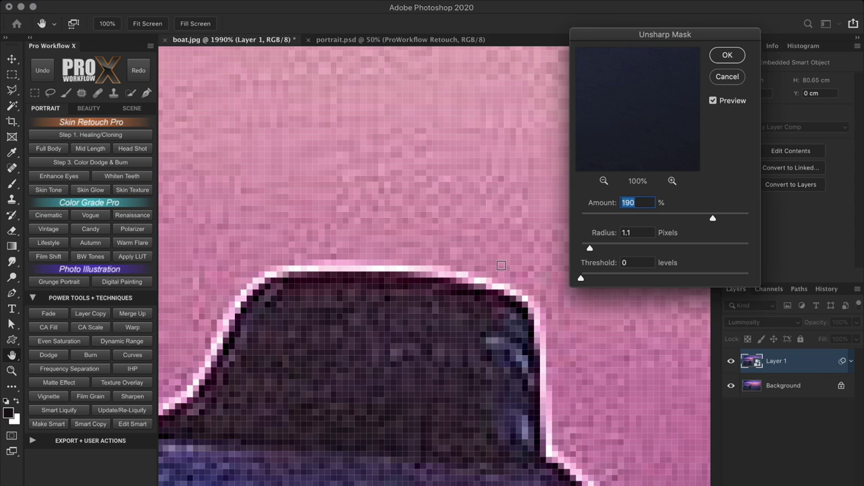
left_click(727, 57)
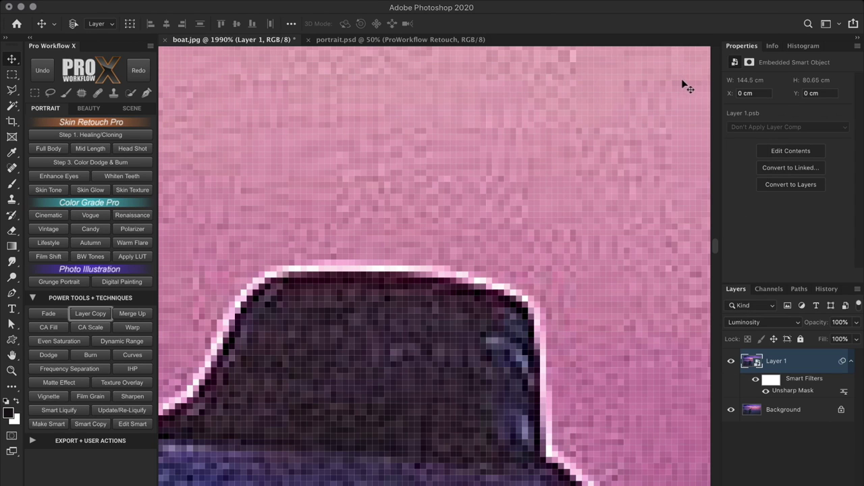
double_click(818, 391)
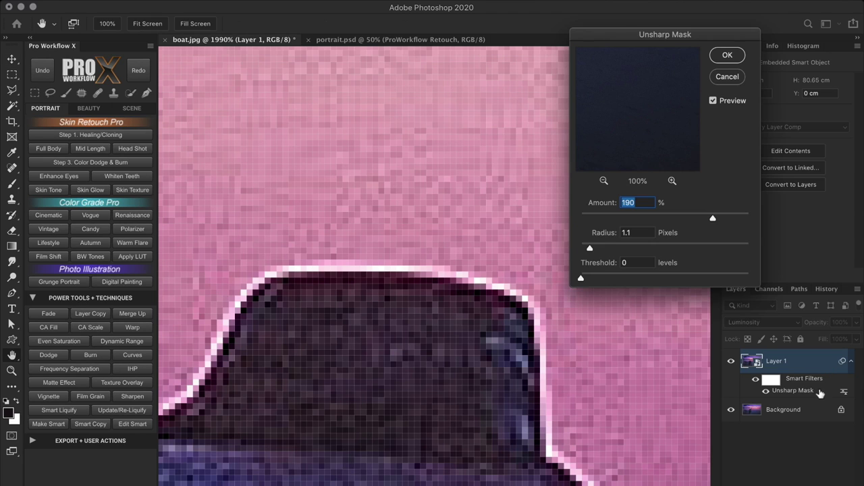
left_click_drag(590, 249, 592, 249)
Confirm the 1.2 px radius and keep Layer 1 blending in Luminosity mode
left_click(726, 55)
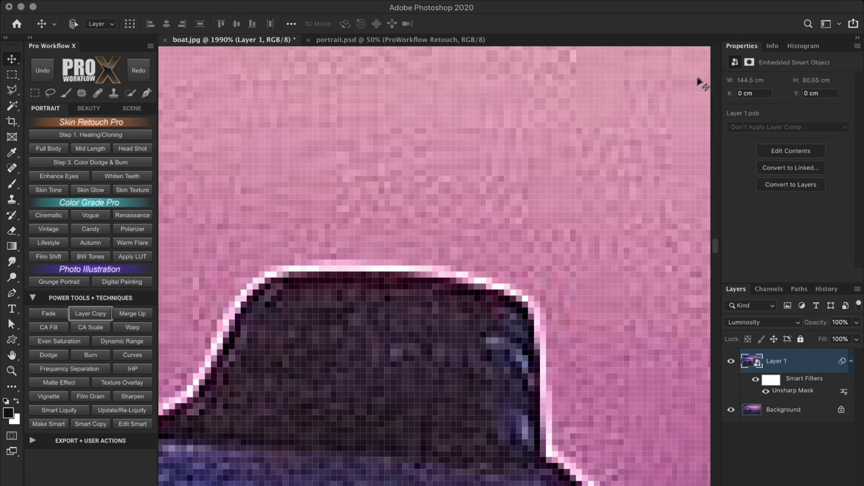
left_click(794, 323)
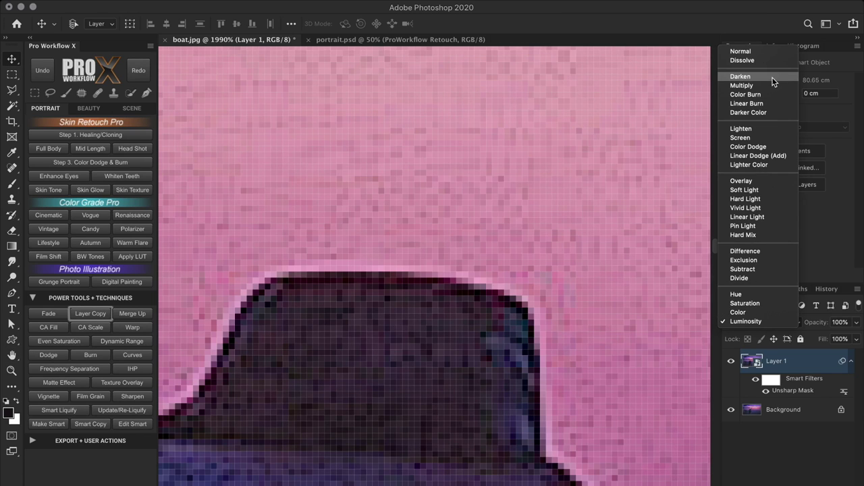
left_click(774, 320)
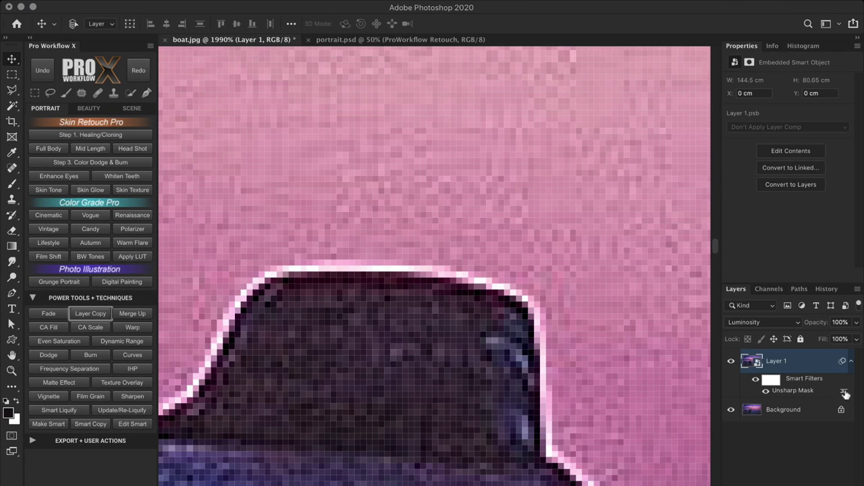
Set the Unsharp Mask filter's blending options to Darken mode at 100% opacity
double_click(844, 393)
left_click(763, 135)
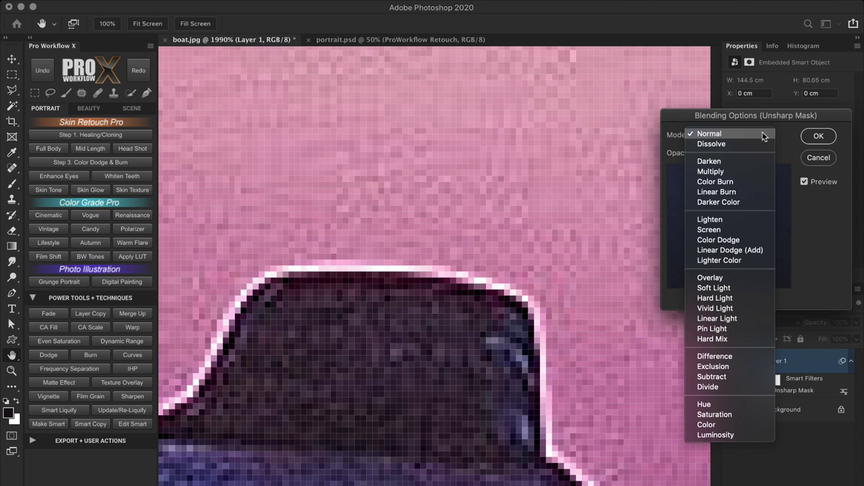
left_click(783, 137)
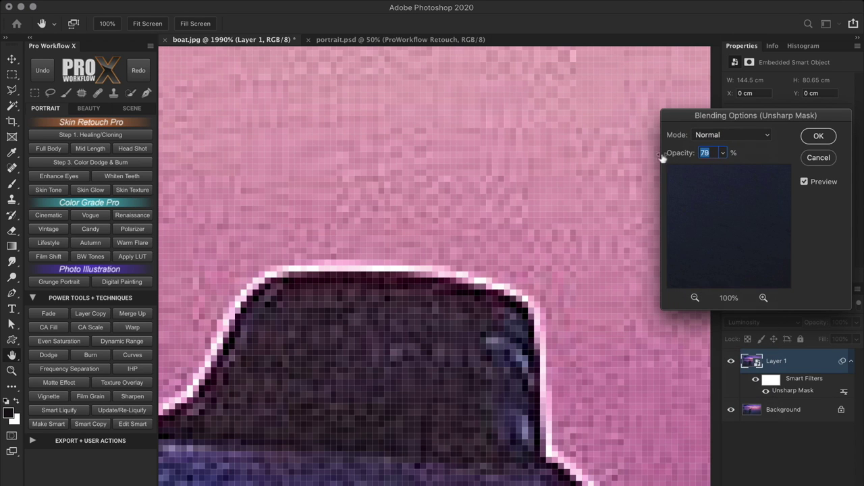
left_click(746, 136)
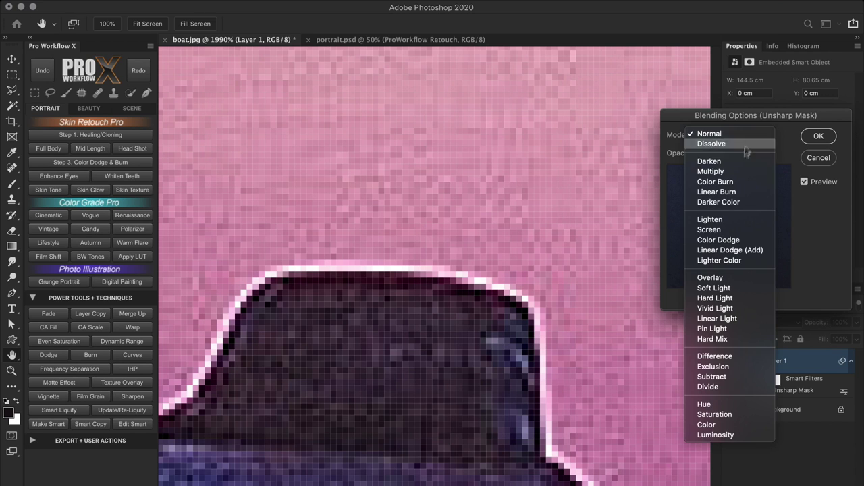
left_click(742, 161)
left_click_drag(682, 155, 783, 155)
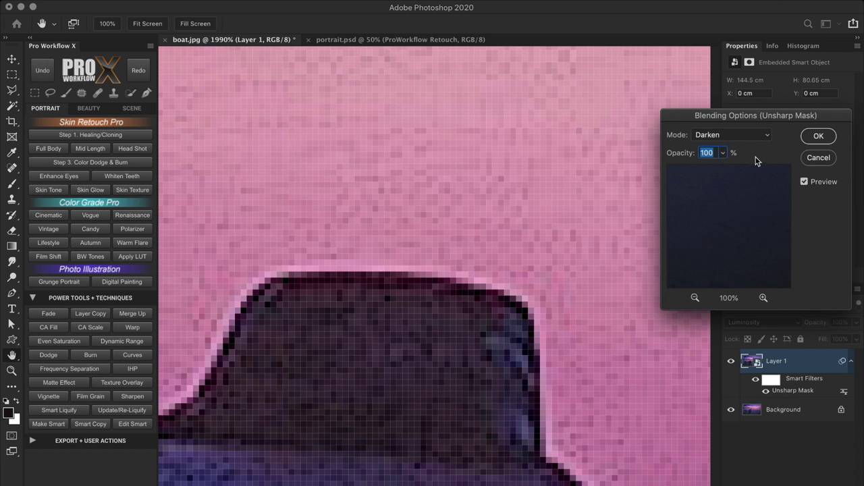
left_click(807, 139)
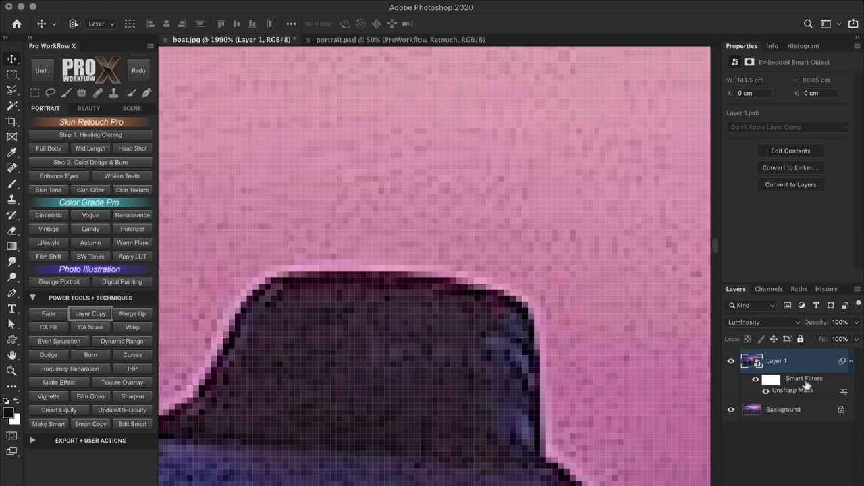
Add Smart Sharpen to Layer 1 as a smart filter with its default settings
left_click(277, 2)
mouse_move(358, 205)
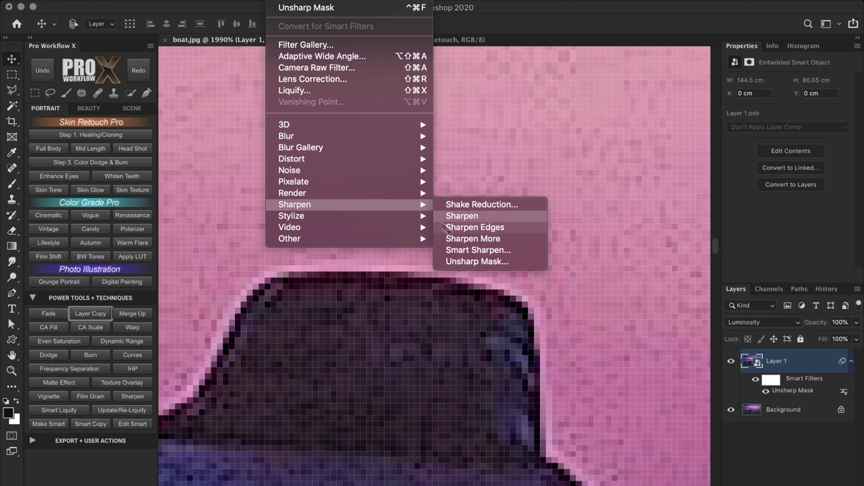
left_click(488, 250)
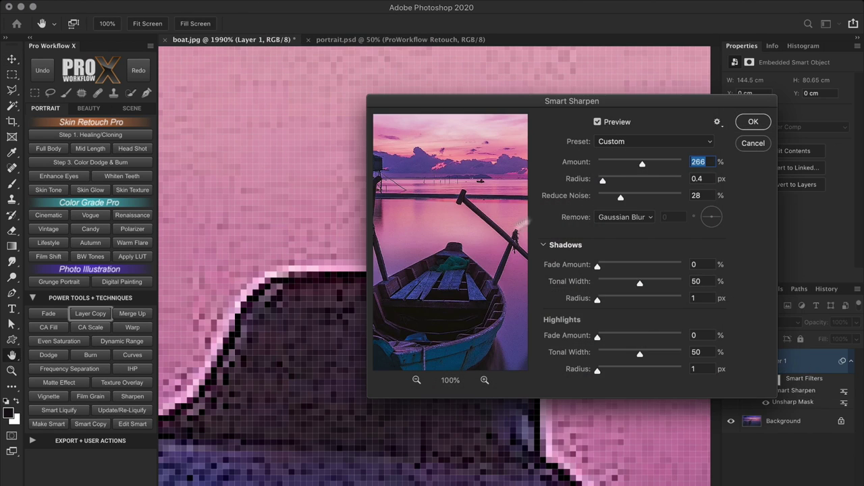
left_click(754, 117)
Blend Smart Sharpen in Lighten mode at 57% opacity, then hide Layer 1 to compare
double_click(843, 391)
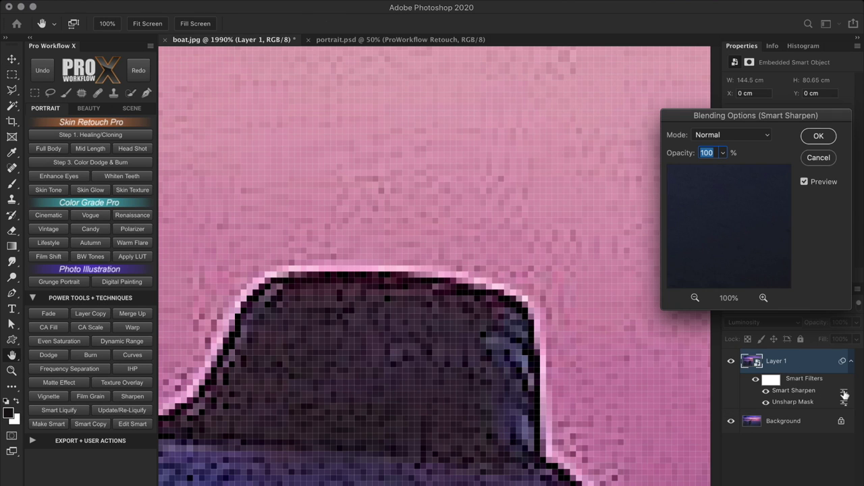
left_click(743, 135)
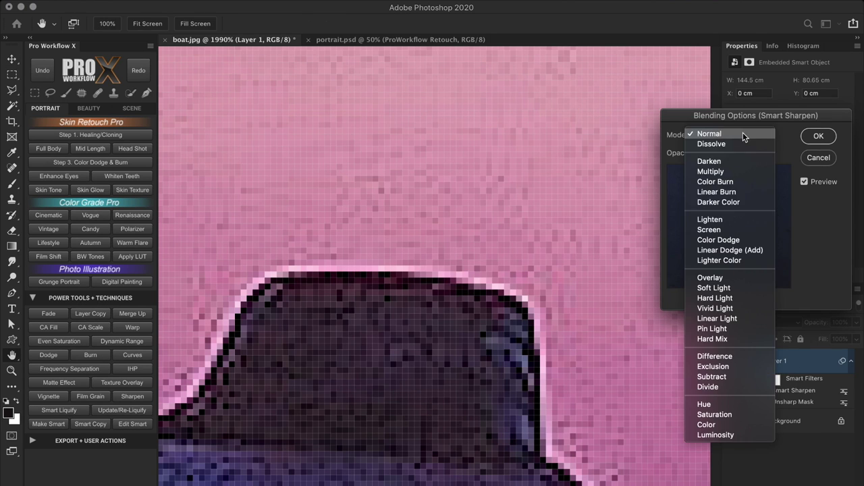
left_click(730, 220)
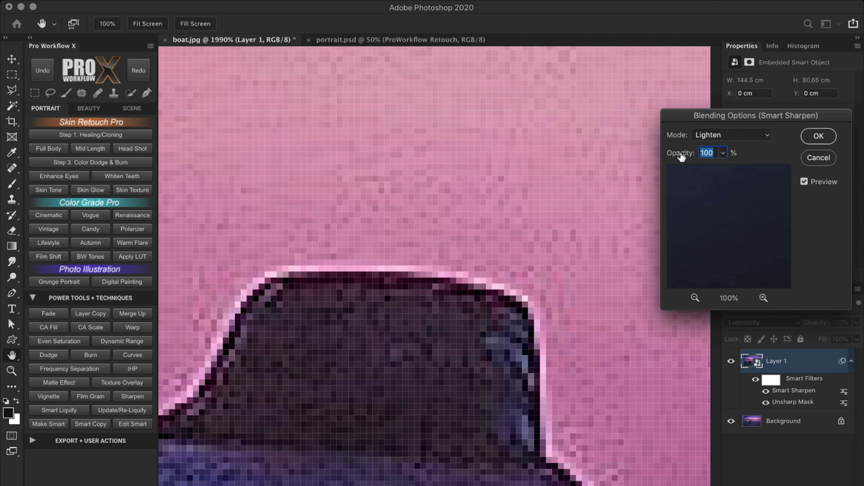
left_click_drag(679, 154, 657, 163)
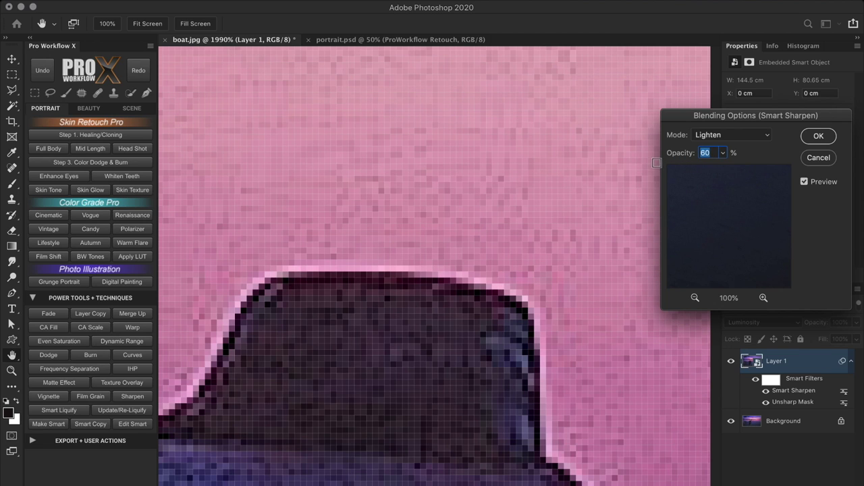
left_click(814, 137)
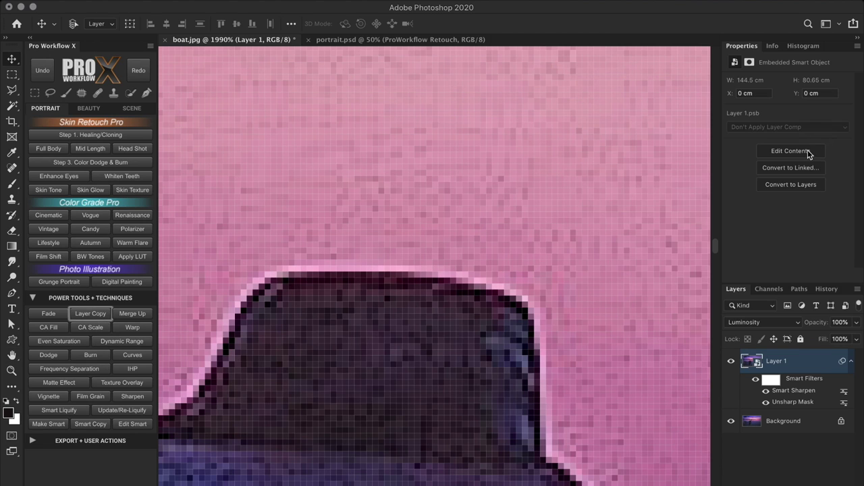
left_click(731, 362)
Show Layer 1 again, zoom out to the whole boat, then make a fresh pixel copy of the photo
left_click(730, 361)
left_click_drag(651, 349, 576, 342)
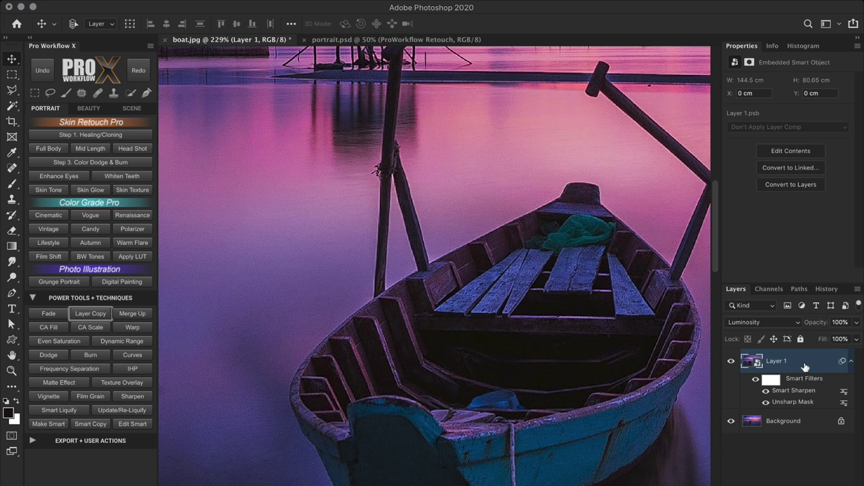
left_click(769, 381)
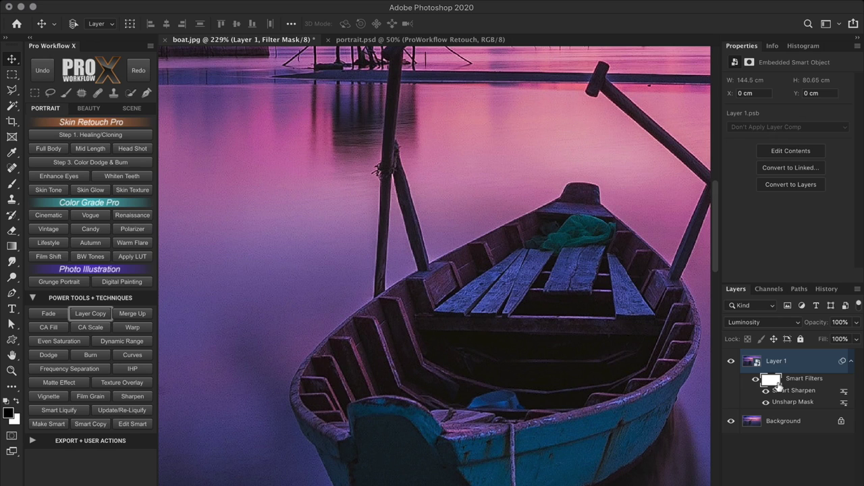
left_click(102, 314)
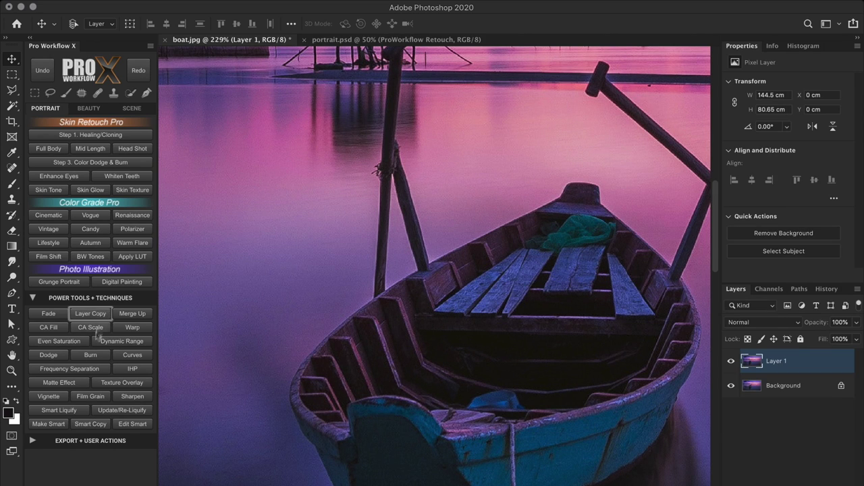
Convert Layer 1 to a smart object and apply High Pass with radius under 2 pixels
left_click(57, 419)
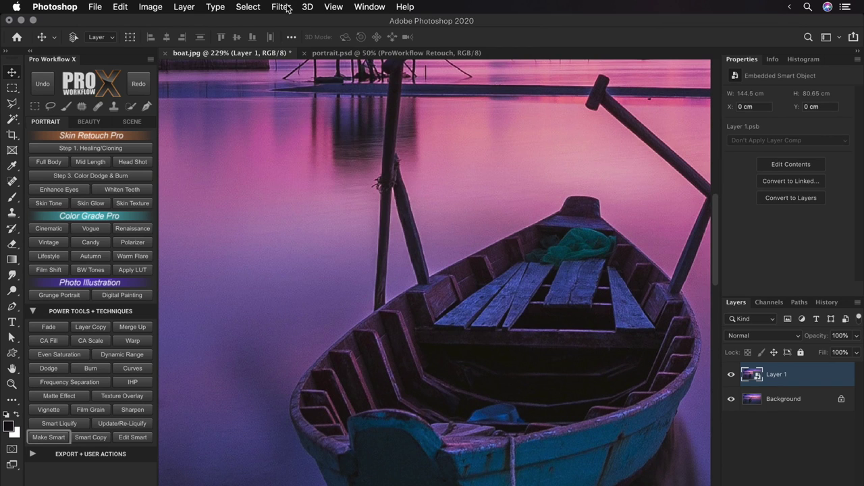
left_click(281, 7)
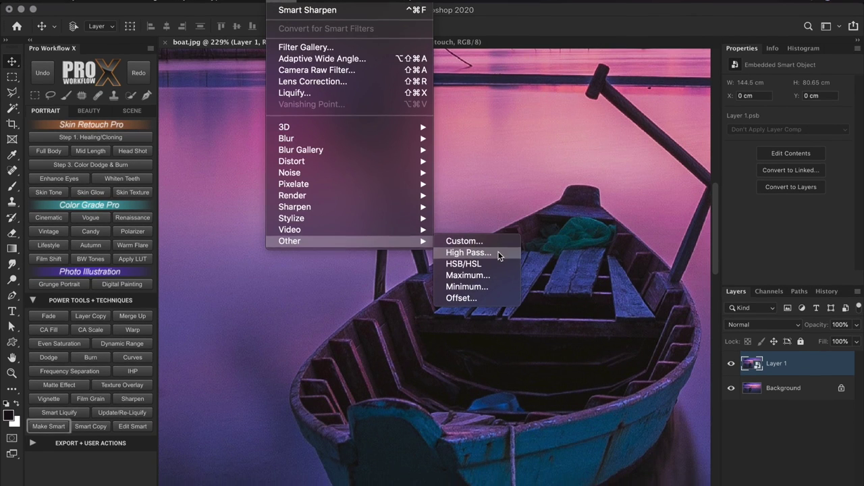
left_click(502, 253)
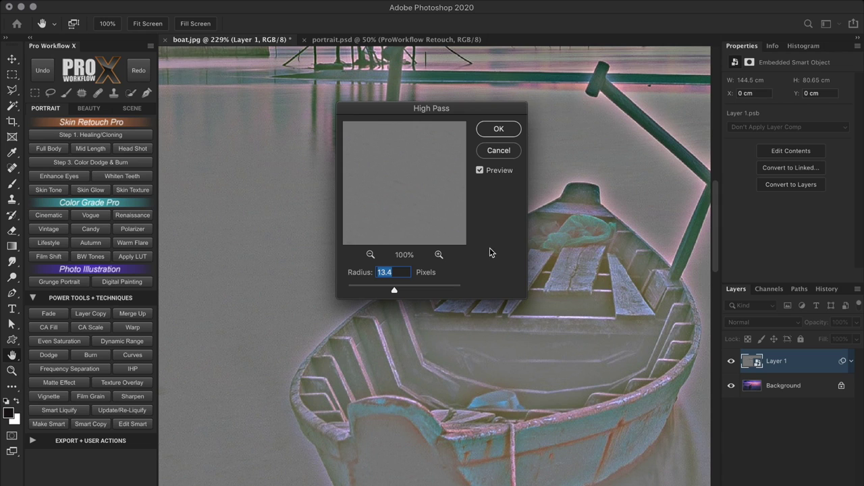
left_click_drag(394, 291, 370, 294)
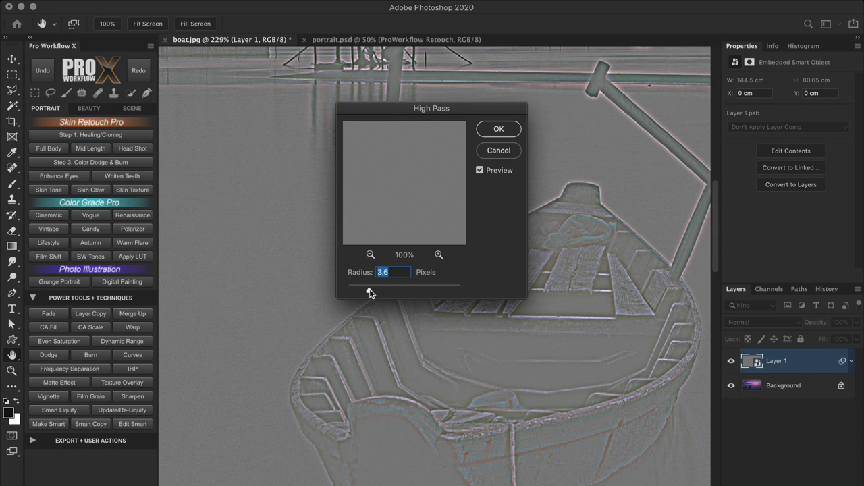
left_click_drag(369, 293, 352, 291)
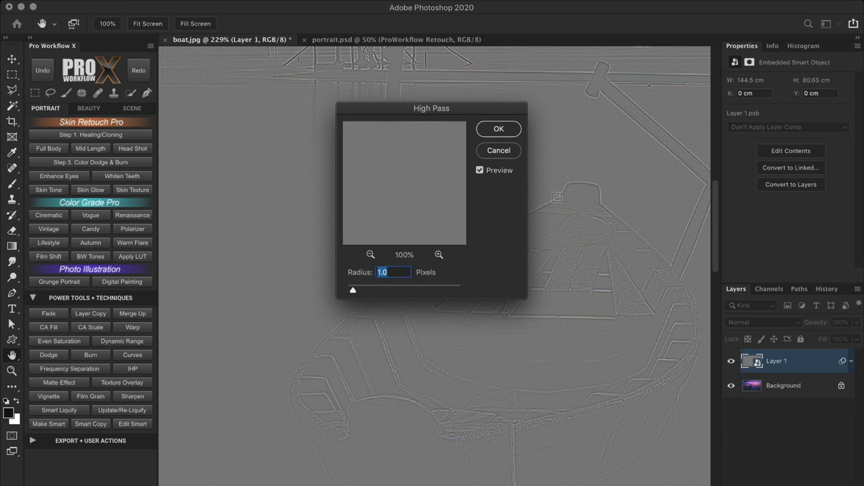
Zoom the preview to 500% on the boat's edges and settle the radius at 1.5 pixels
left_click(555, 200)
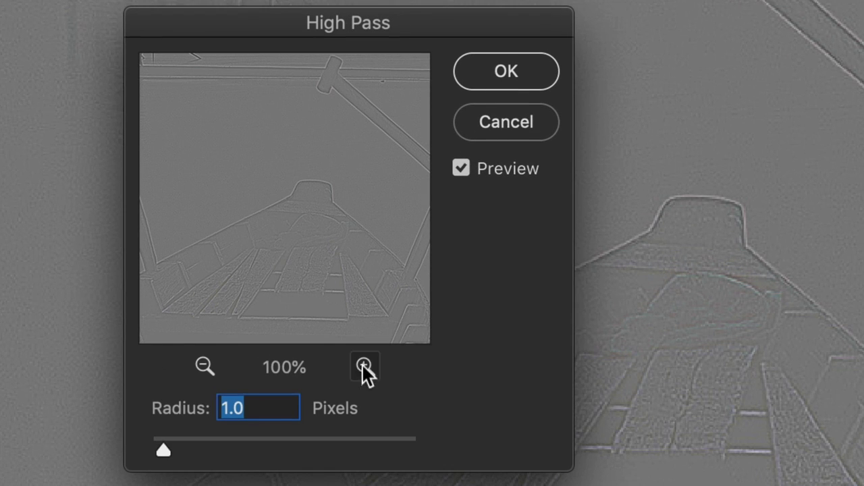
left_click(365, 367)
left_click(364, 366)
left_click(365, 366)
left_click(365, 367)
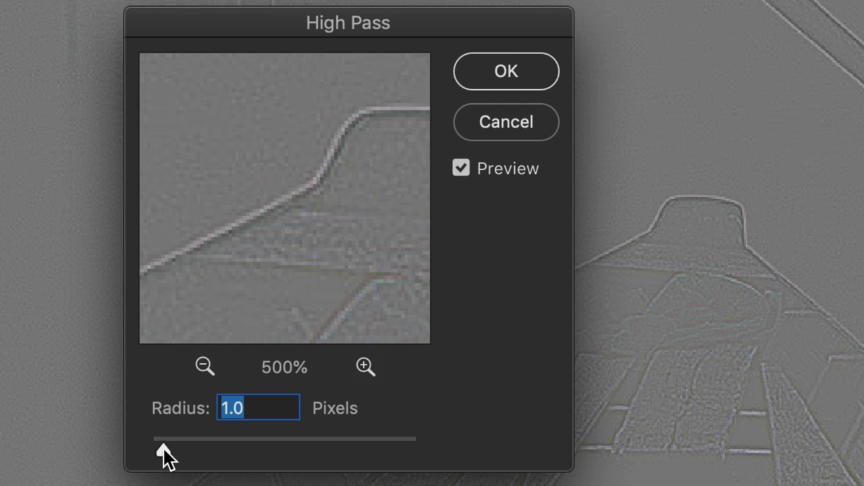
left_click_drag(166, 459, 205, 459)
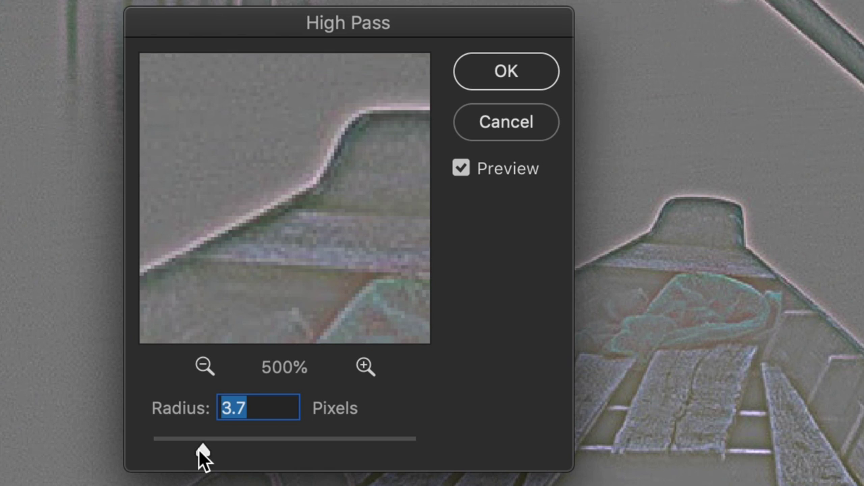
left_click_drag(202, 459, 180, 461)
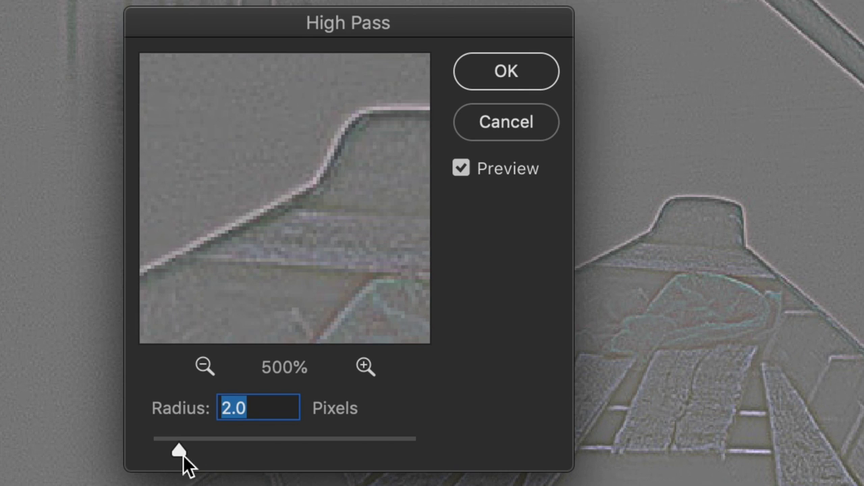
left_click_drag(179, 457, 174, 457)
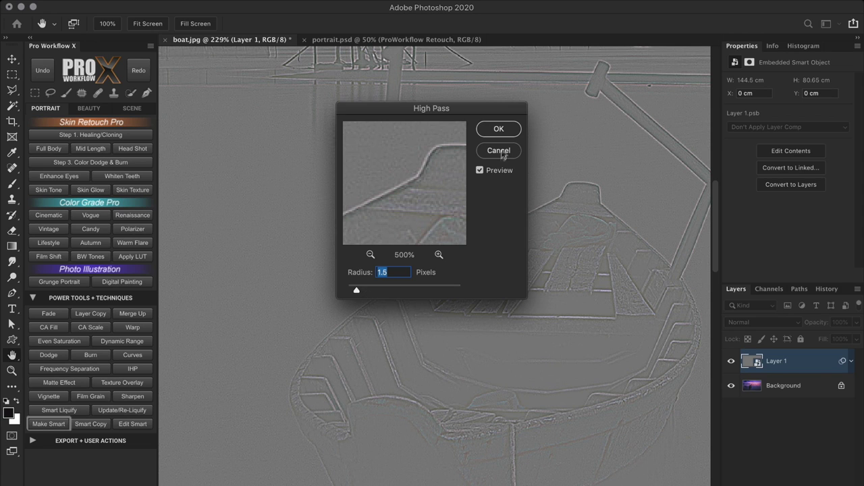
left_click(499, 129)
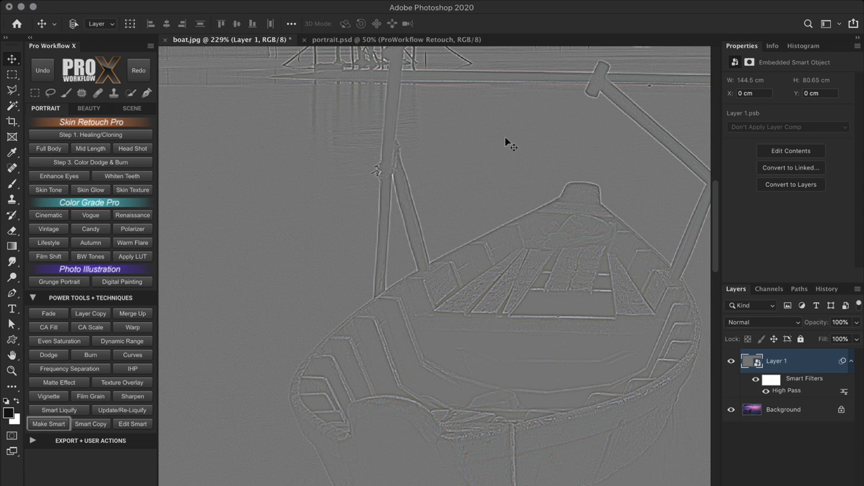
Set Layer 1 to Overlay blend mode and toggle its visibility to compare the sharpening
left_click(774, 320)
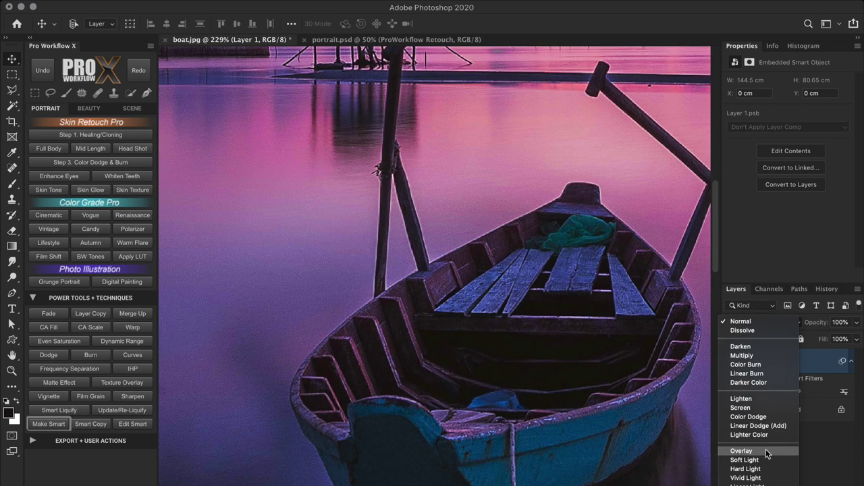
left_click(767, 453)
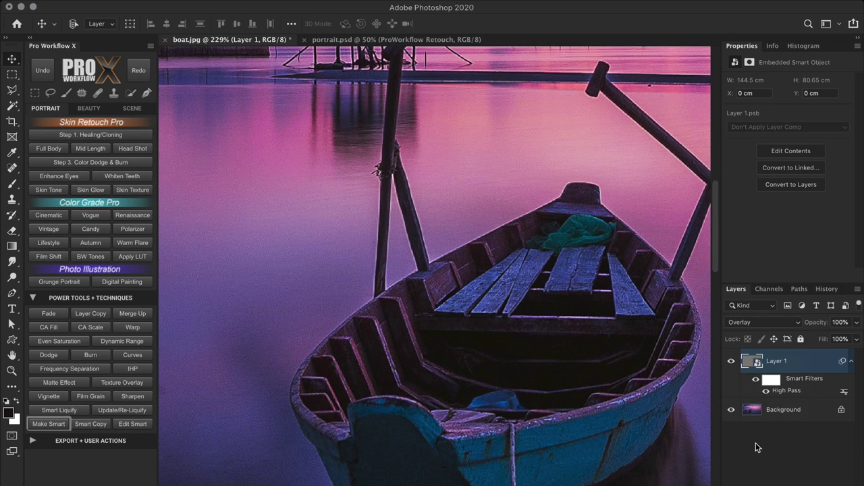
scroll(574, 250, "up", 4)
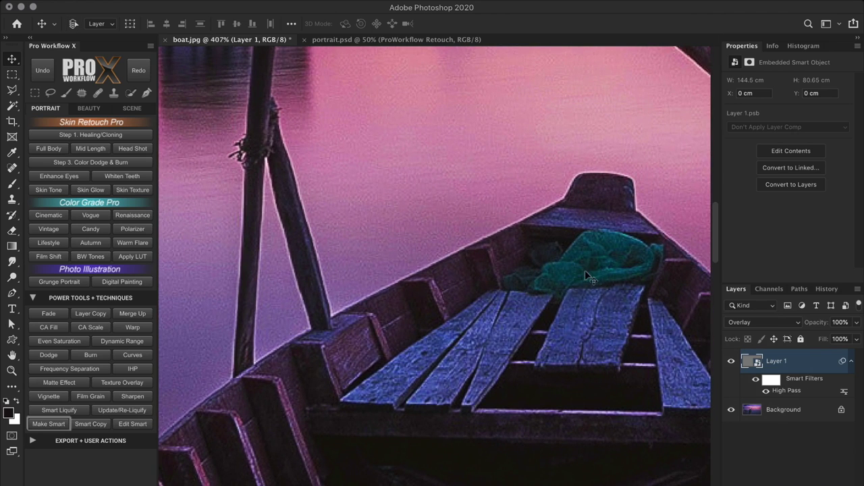
left_click(730, 362)
left_click(731, 363)
scroll(649, 182, "up", 5)
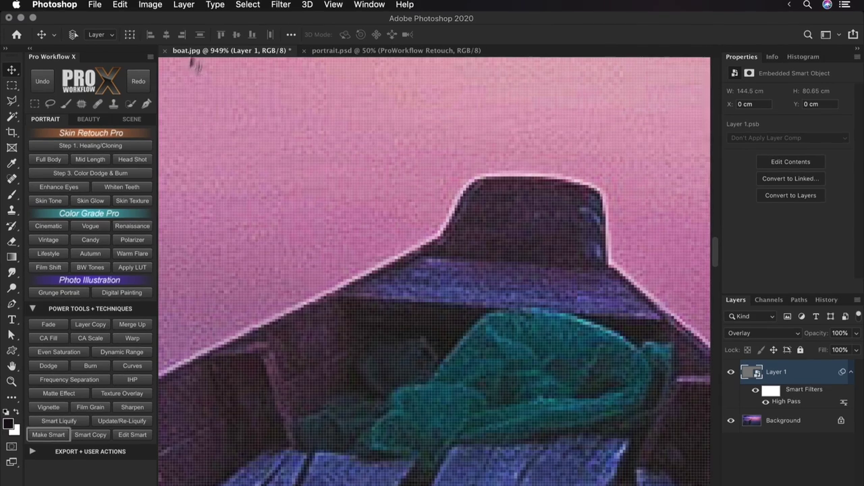
left_click(150, 7)
Add a Hue/Saturation smart filter with saturation lowered to about -20
mouse_move(169, 39)
left_click(368, 102)
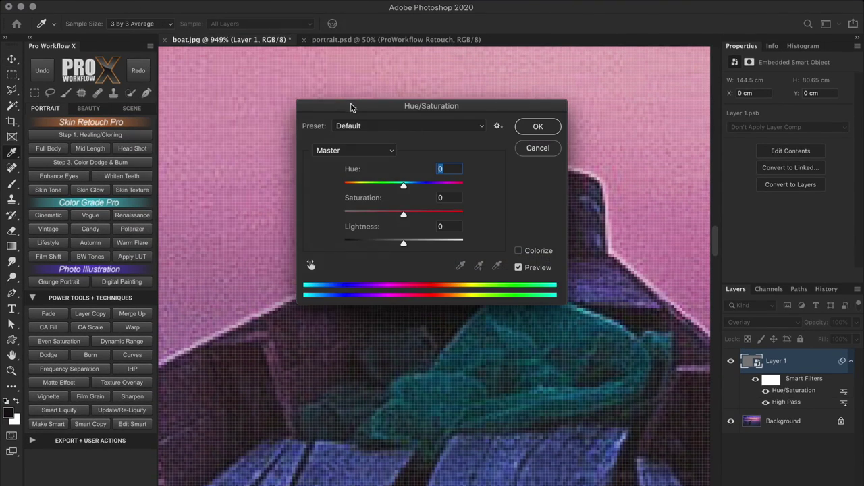
left_click_drag(350, 108, 597, 37)
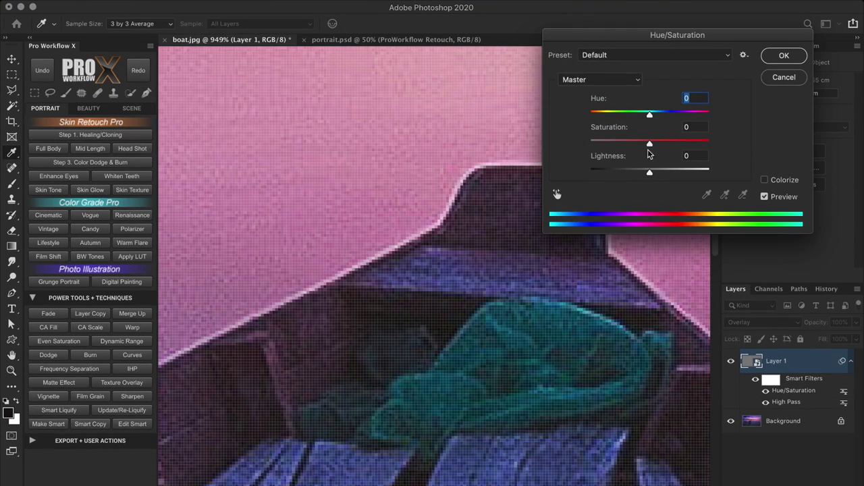
left_click_drag(650, 143, 638, 144)
left_click(771, 56)
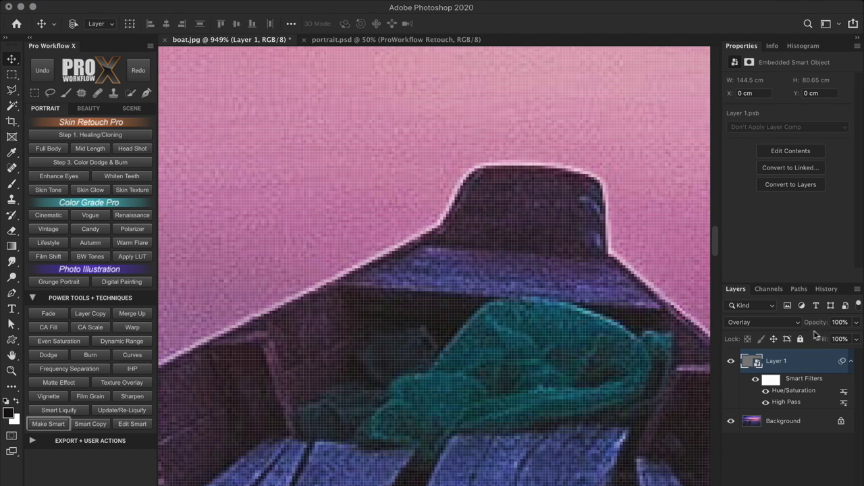
Recheck the High Pass radius and test Layer 1's opacity, restoring it to 100%
double_click(822, 404)
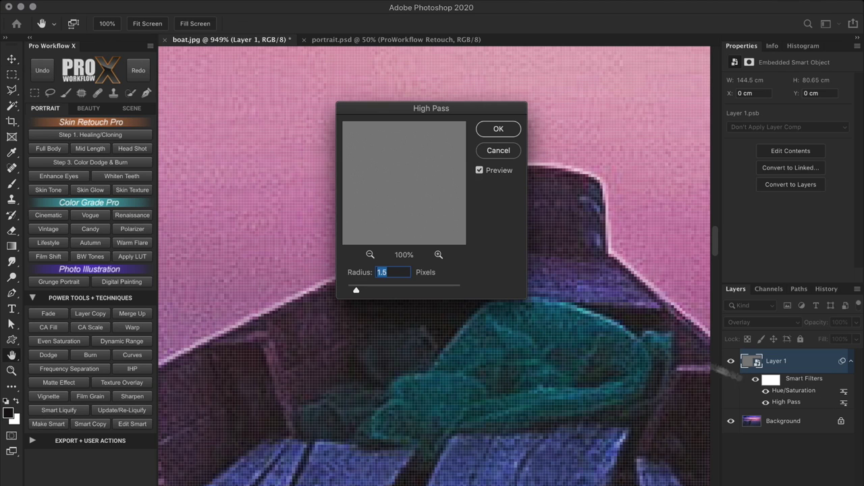
left_click(508, 152)
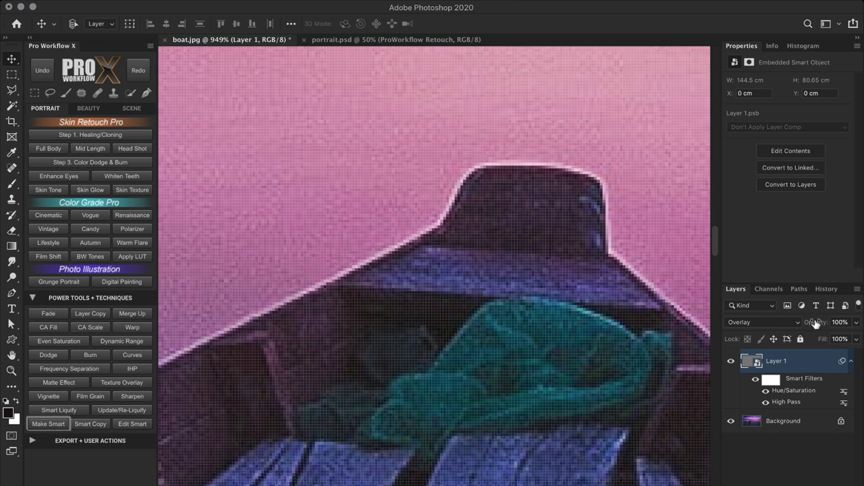
left_click_drag(815, 323, 762, 322)
key("ctrl+z")
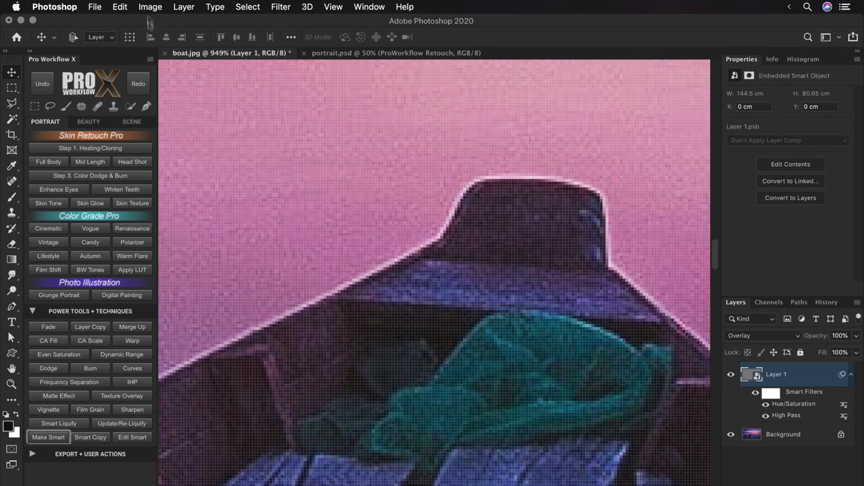
Add a Brightness/Contrast smart filter to Layer 1 with Contrast set to 100
left_click(150, 7)
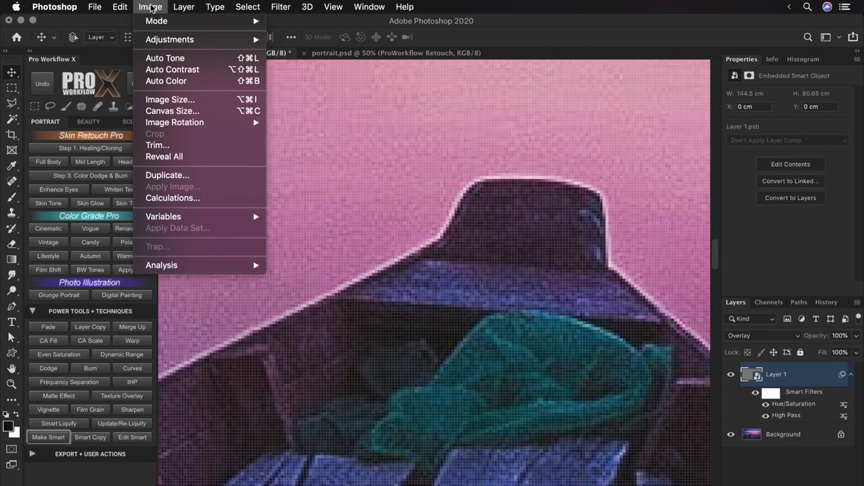
mouse_move(175, 46)
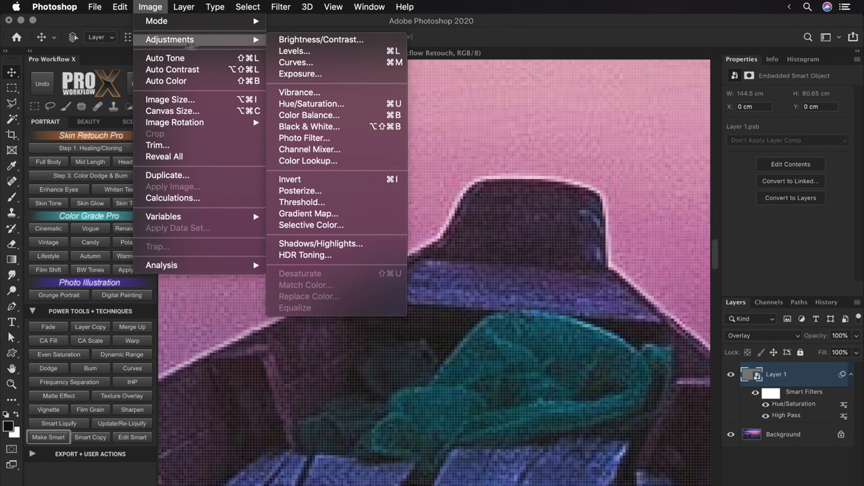
left_click(305, 40)
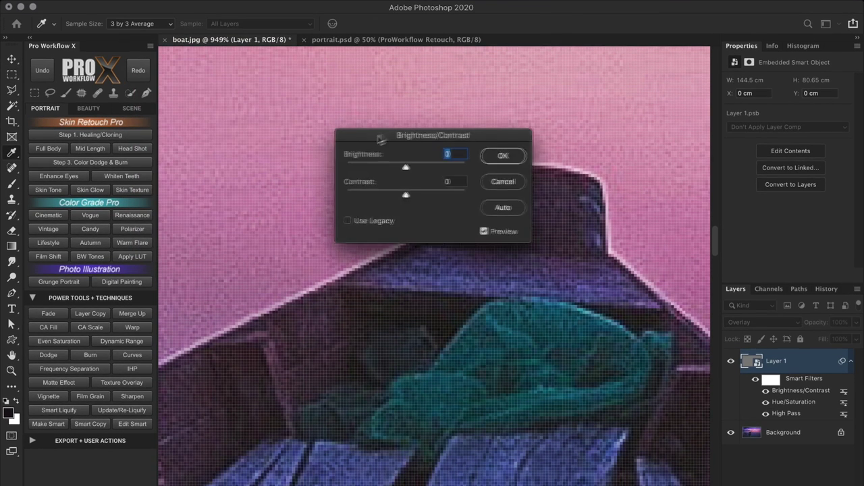
left_click_drag(367, 147, 559, 66)
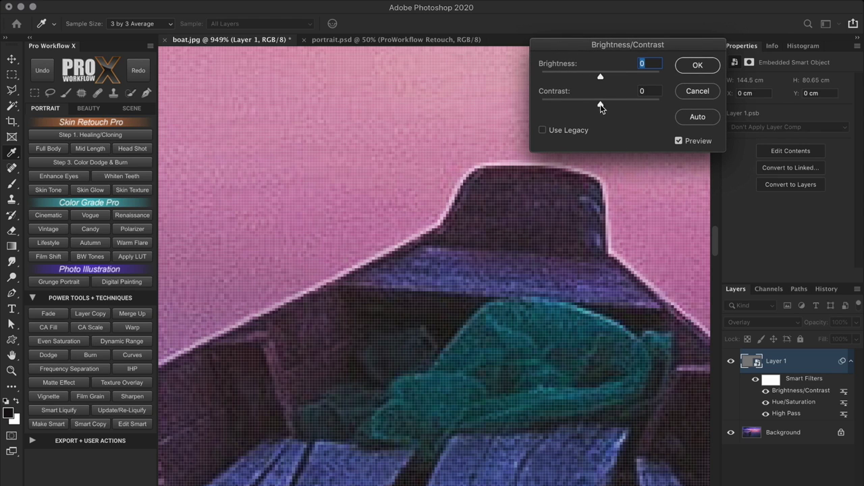
left_click_drag(601, 108, 661, 108)
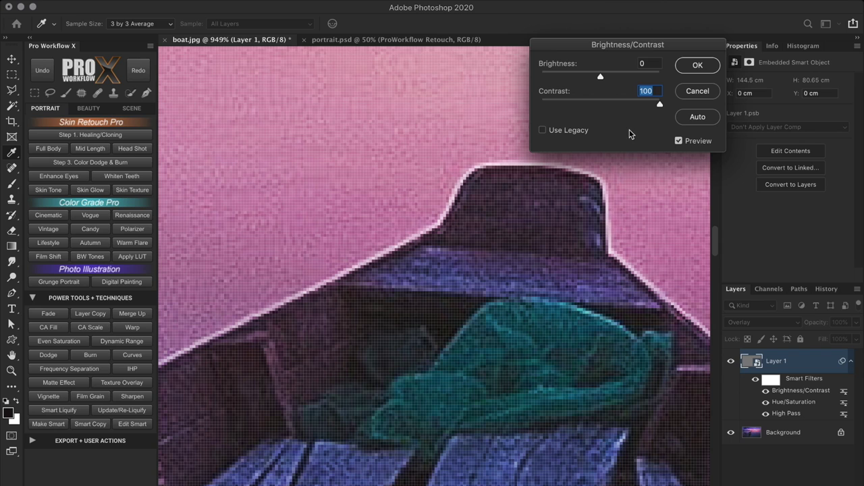
left_click(697, 64)
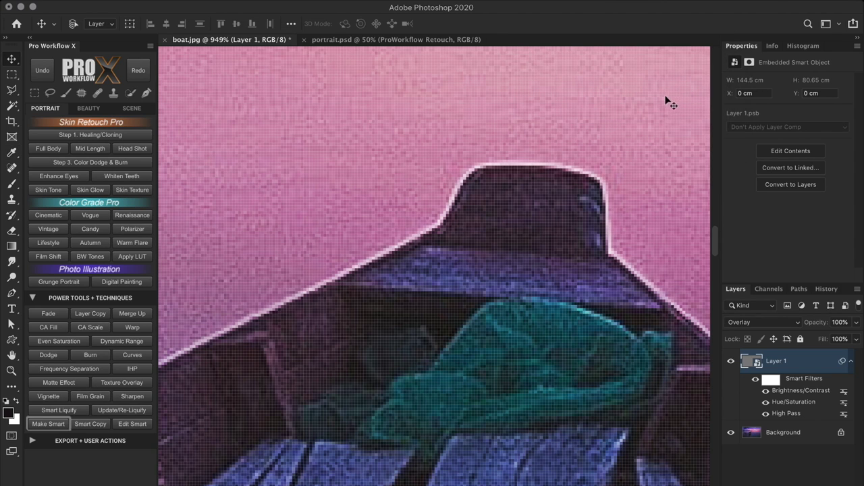
double_click(843, 392)
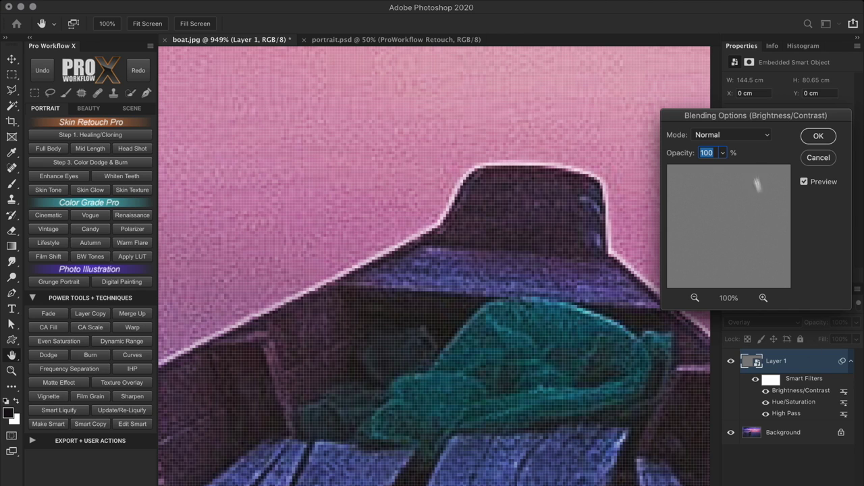
Blend the Brightness/Contrast filter in Linear Light and toggle it to compare the edges
left_click(762, 139)
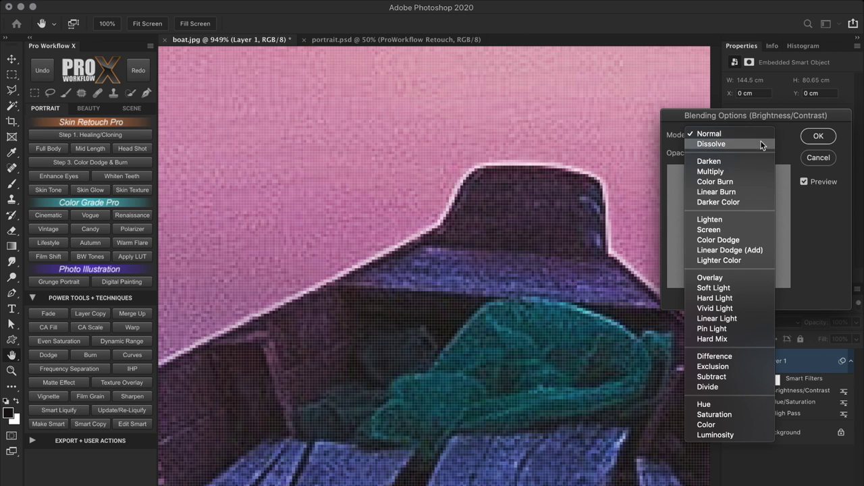
left_click(743, 277)
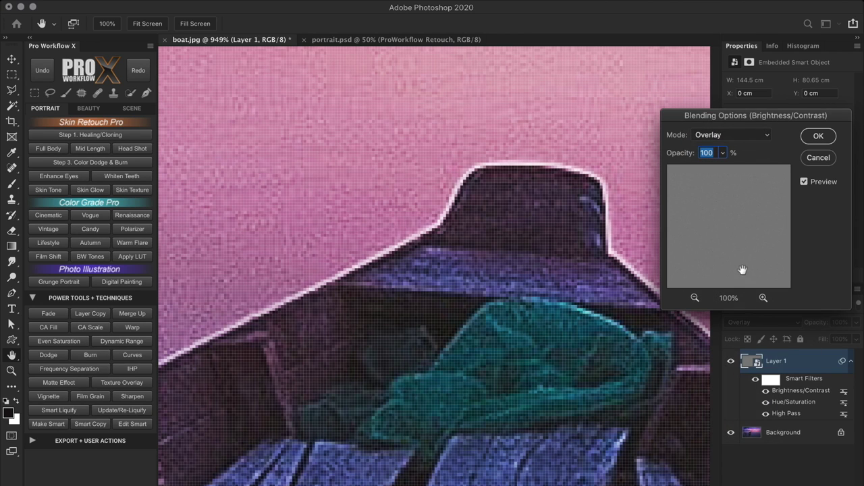
left_click(751, 138)
left_click(750, 174)
left_click(818, 136)
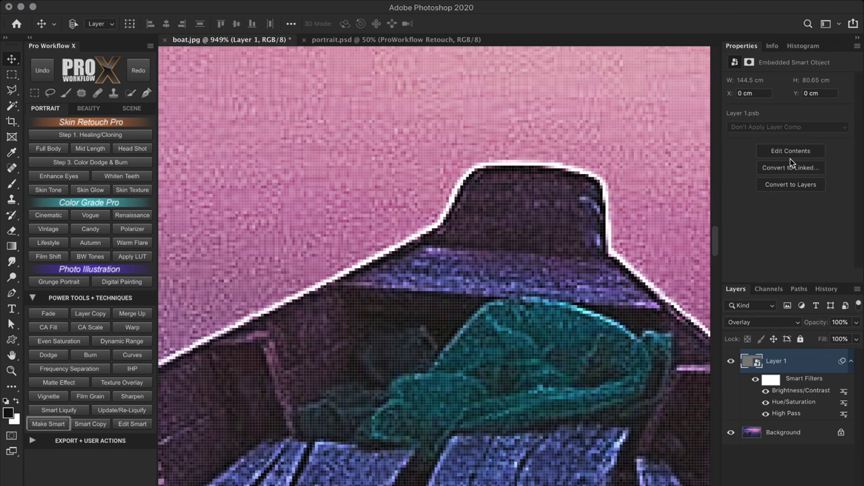
left_click(765, 391)
left_click(765, 390)
Open Layer 1's Blending Options and split the This Layer shadow slider for a smooth falloff
double_click(798, 363)
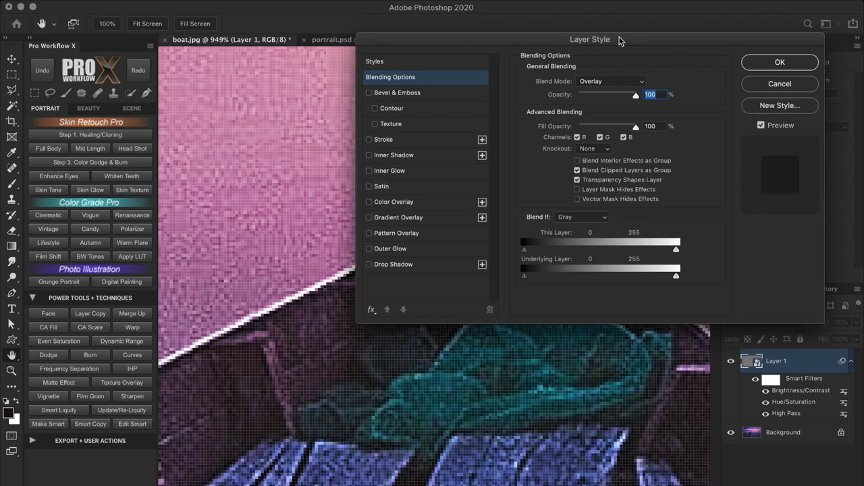
left_click_drag(634, 21, 663, 49)
left_click_drag(716, 246, 650, 249)
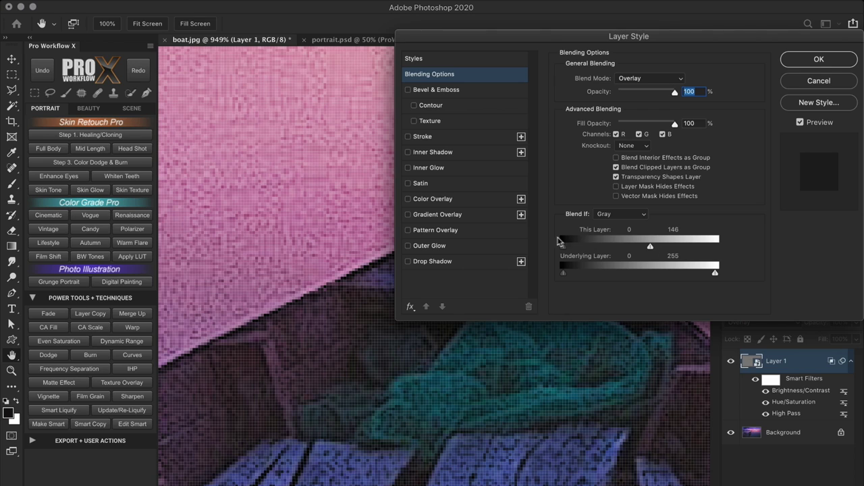
left_click_drag(564, 247, 608, 248)
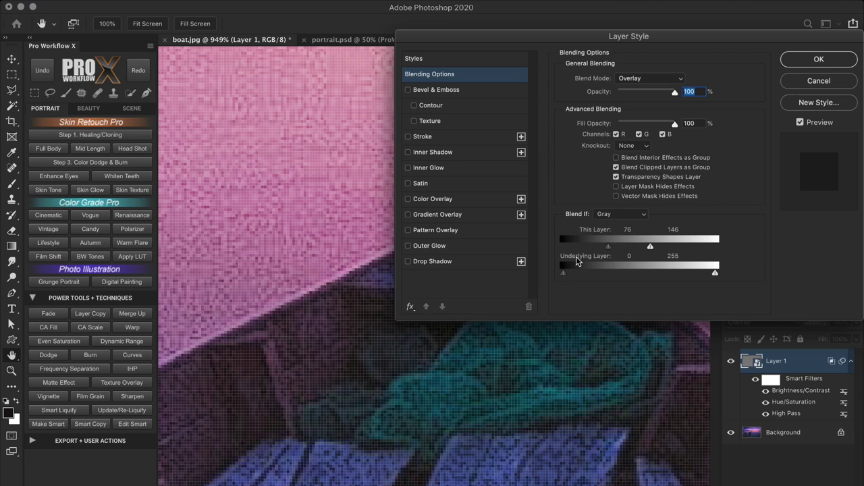
left_click_drag(609, 247, 534, 255)
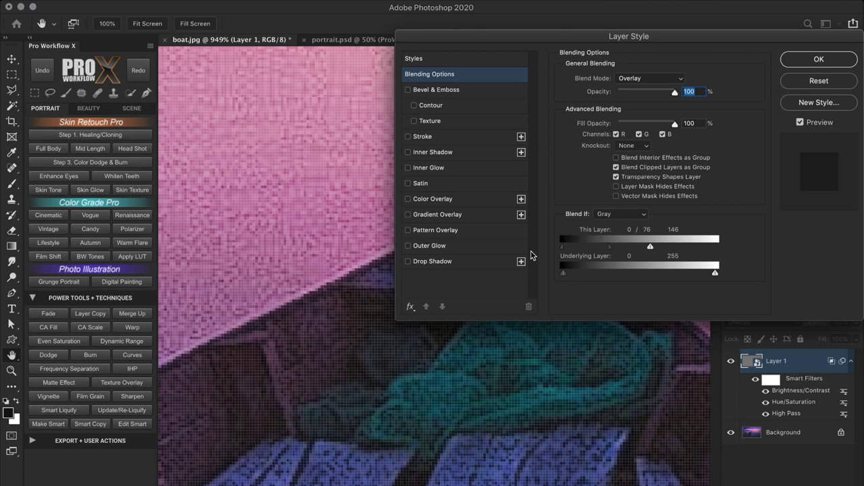
left_click_drag(611, 248, 595, 250)
Split the highlight slider and finalize the This Layer ranges at 0/10 and 202/255
left_click_drag(650, 247, 760, 238)
left_click_drag(648, 245, 705, 251)
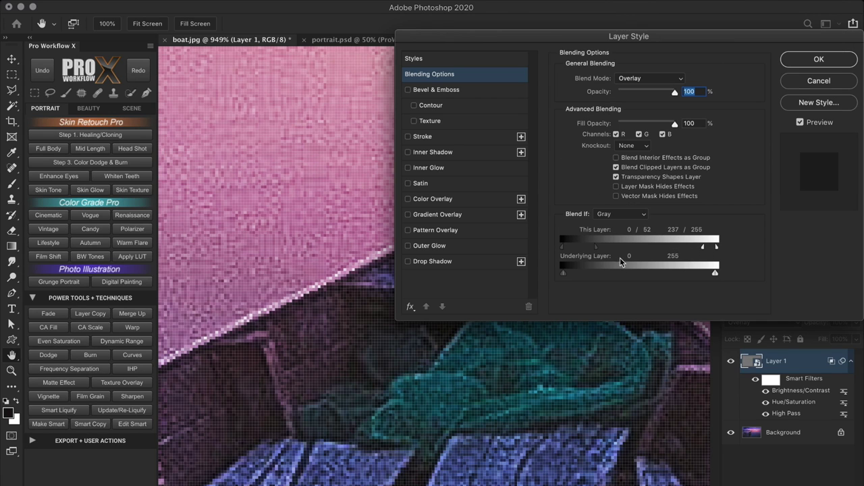
left_click_drag(597, 248, 571, 249)
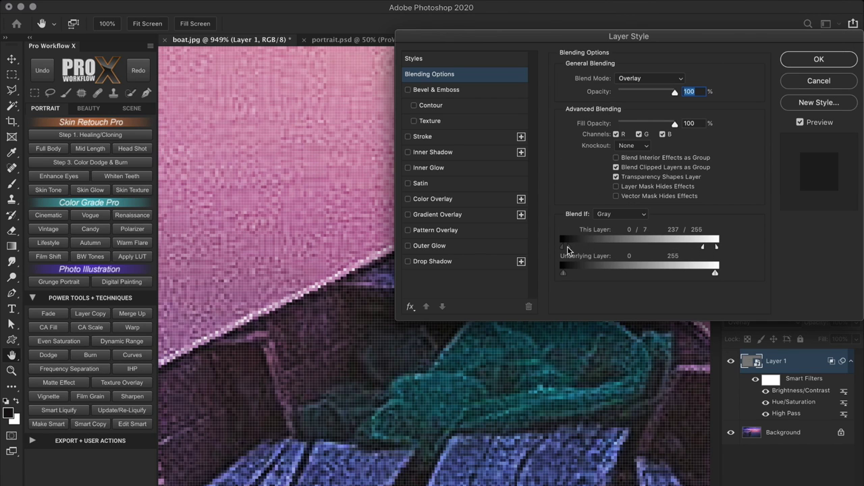
mouse_move(704, 248)
left_mouse_down()
mouse_move(655, 252)
mouse_move(719, 255)
left_mouse_up()
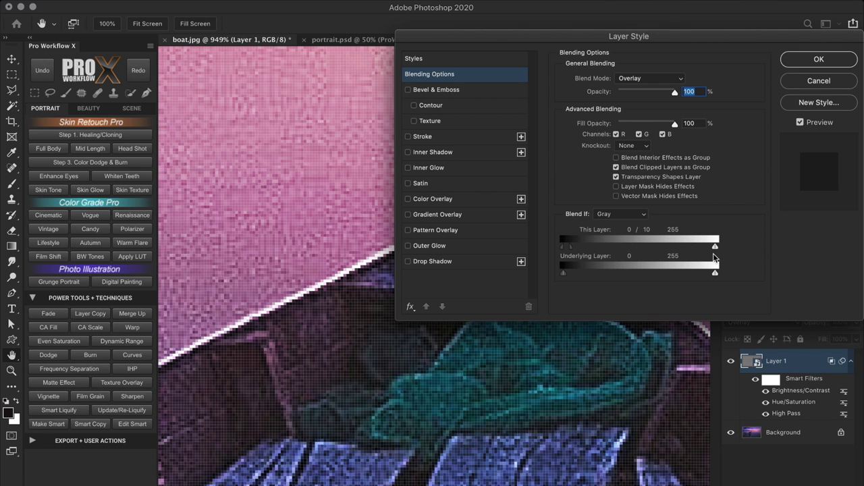
left_click_drag(714, 248, 667, 256)
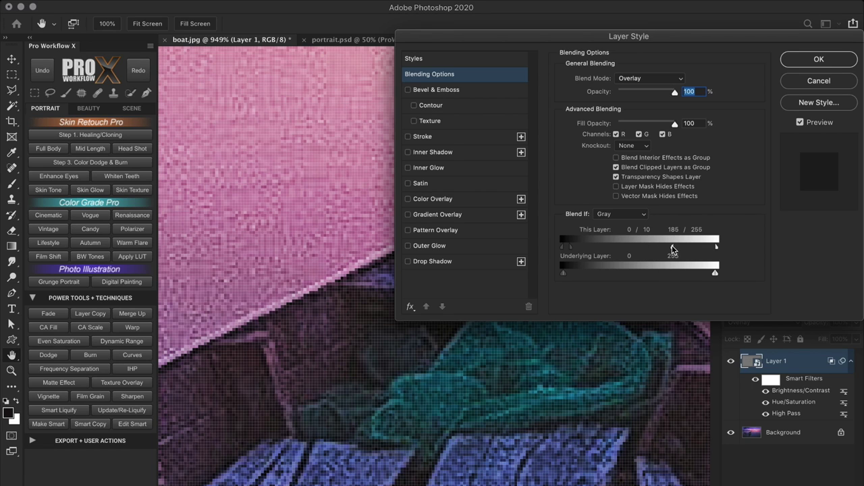
left_click(801, 122)
left_click(800, 122)
left_click_drag(671, 247, 684, 248)
left_click(818, 59)
Add a black hide-all mask to Layer 1 and select the PWX Soft Brush (White) preset
scroll(559, 295, "down", 10)
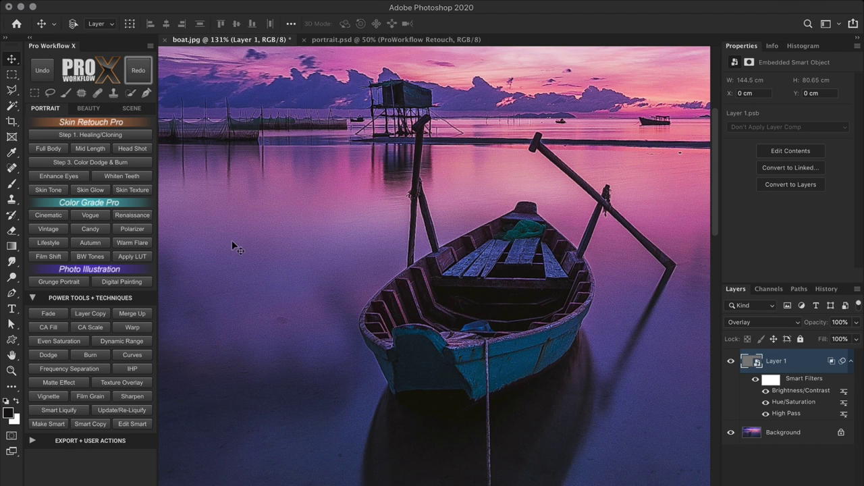
scroll(499, 257, "down", 5)
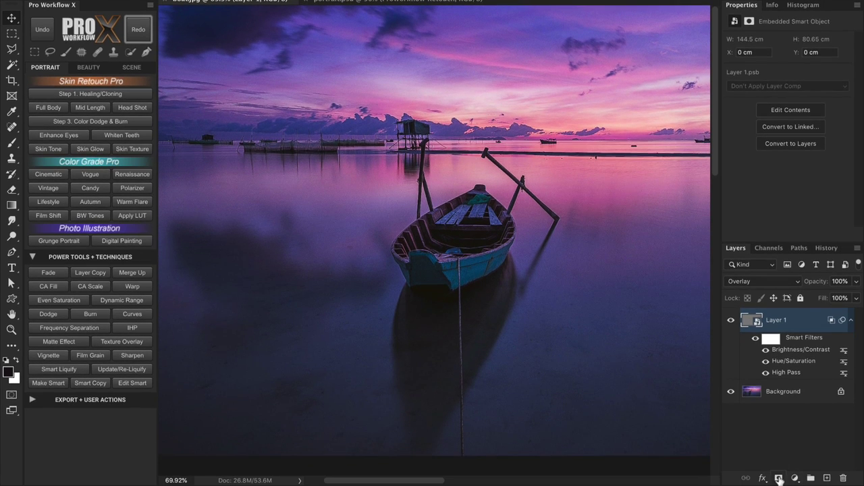
left_click(779, 478, "alt")
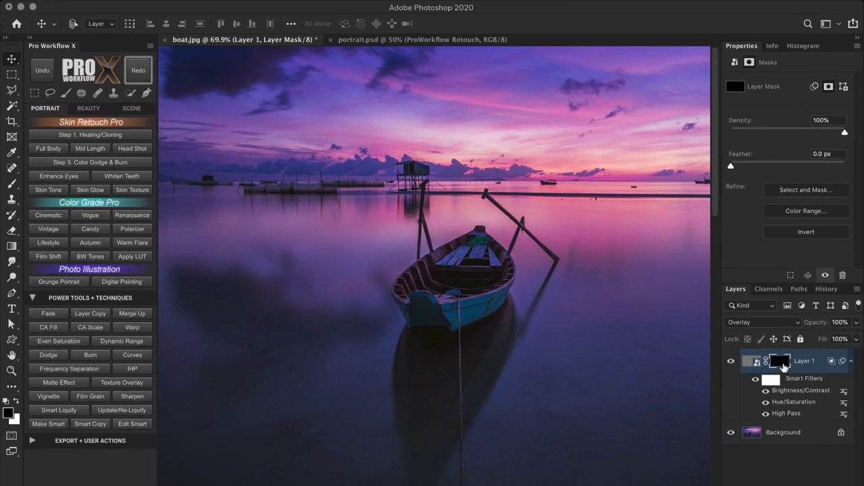
left_click(66, 94)
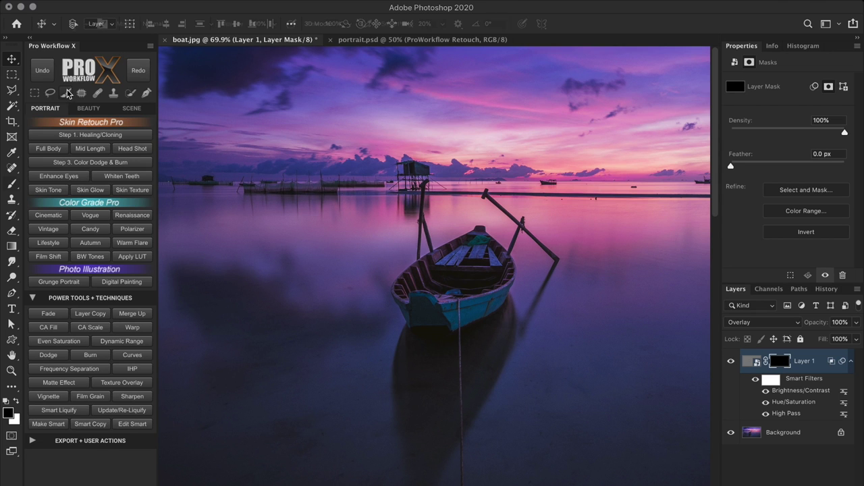
left_click(73, 25)
left_click(116, 184)
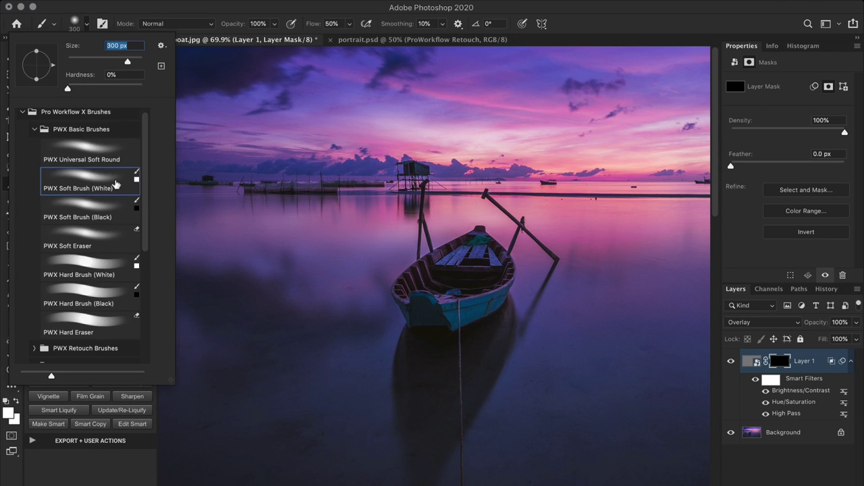
left_click(74, 25)
Paint the sharpening back onto the boat with brush sizes from 124 to 23 px, then compare
scroll(474, 271, "up", 5)
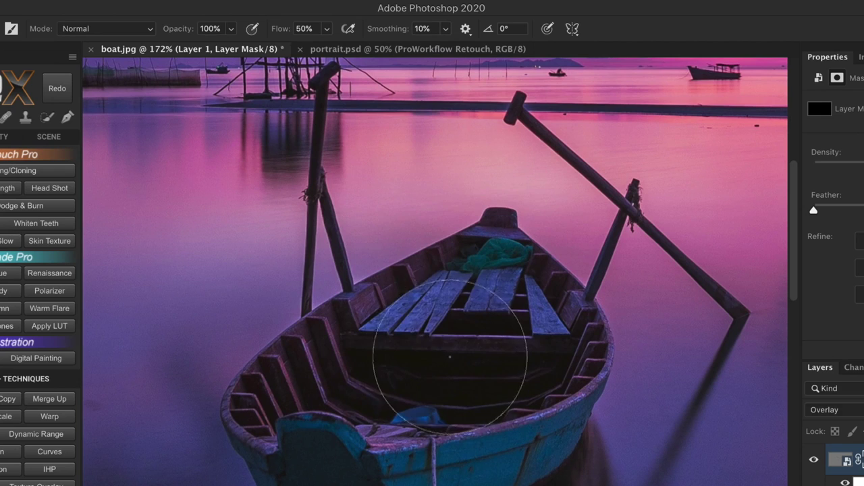
left_click_drag(453, 274, 360, 283)
left_click_drag(341, 358, 341, 358)
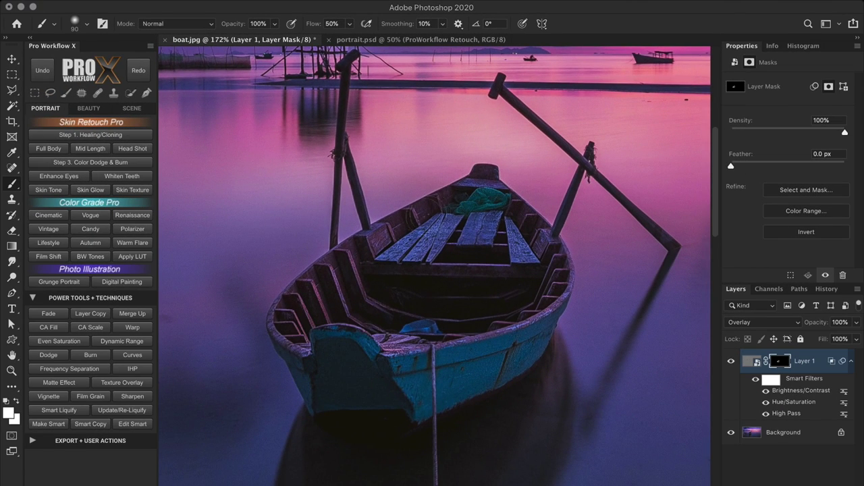
left_click_drag(477, 287, 476, 289)
scroll(559, 281, "down", 5)
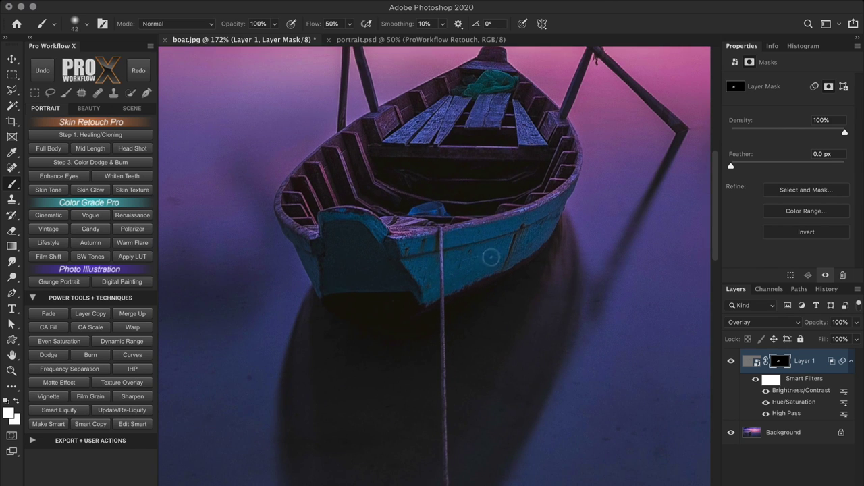
left_click_drag(478, 253, 459, 257)
scroll(511, 270, "down", 3)
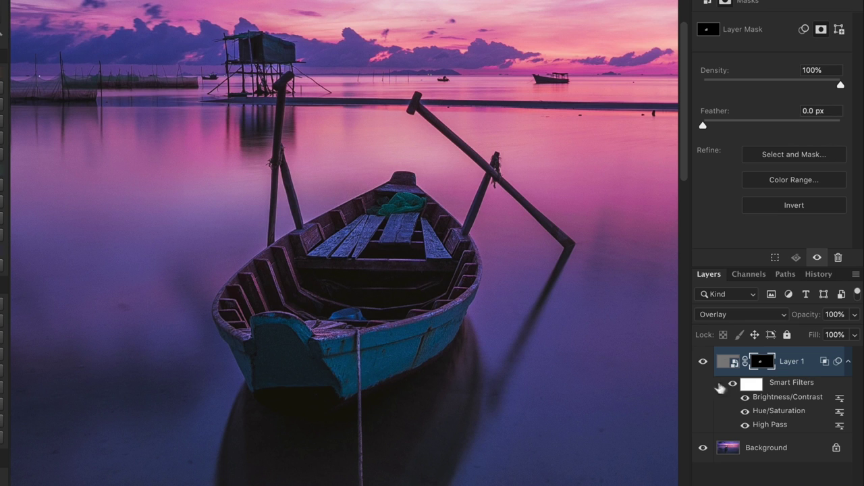
left_click(703, 363)
left_click(703, 362)
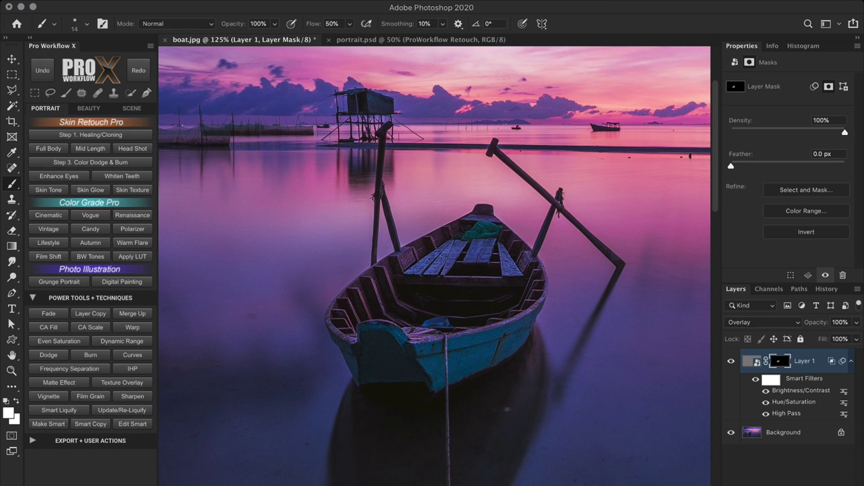
Run the DeNoise action A5 and pick the PWX Soft Brush (Black) preset
left_click(121, 442)
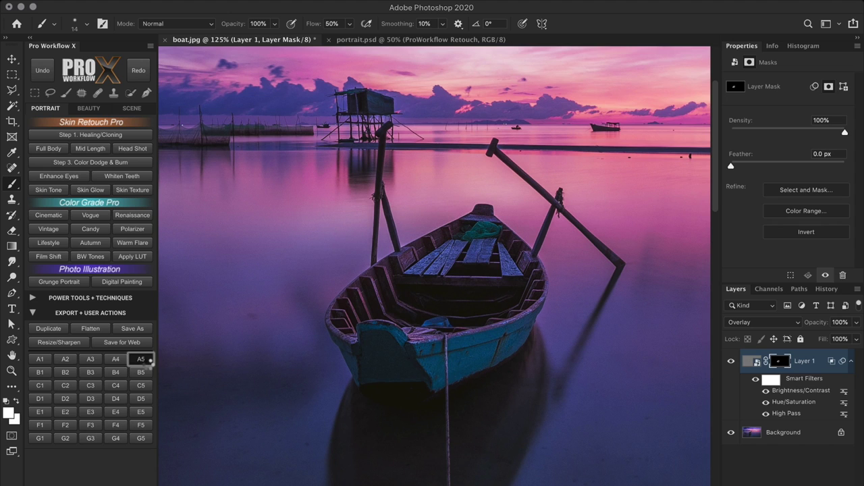
left_click(150, 362)
left_click(142, 301)
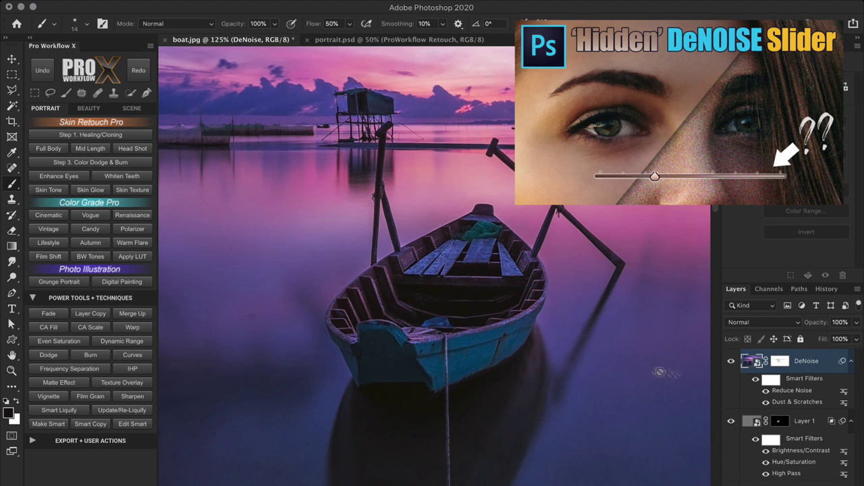
left_click(75, 25)
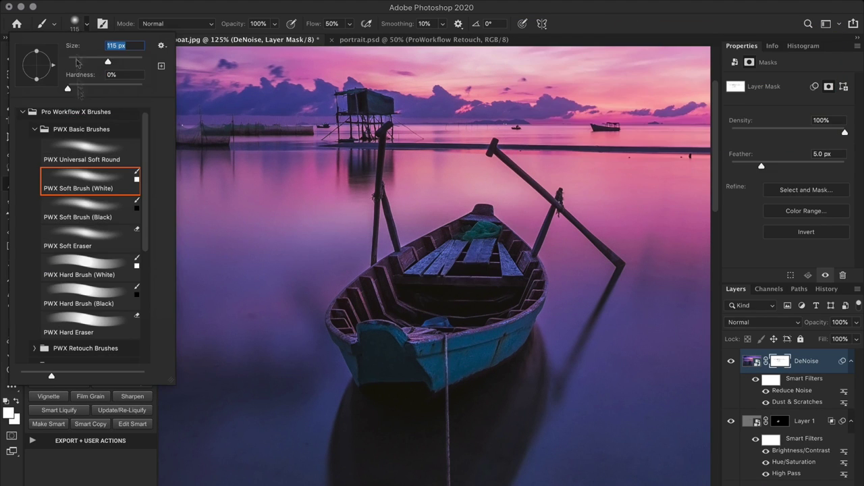
double_click(88, 211)
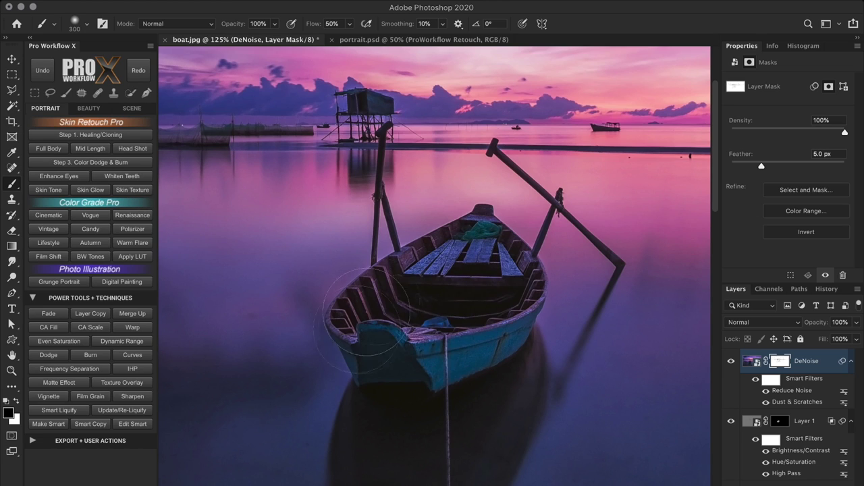
Mask the noise reduction off the boat and lower the DeNoise layer to 51% opacity
mouse_move(365, 314)
left_mouse_down()
mouse_move(457, 327)
mouse_move(403, 322)
mouse_move(501, 312)
mouse_move(378, 304)
mouse_move(476, 301)
left_mouse_up()
key("bracketleft")
key("bracketleft")
key("bracketleft")
key("bracketleft")
key("bracketleft")
key("bracketleft")
key("bracketleft")
key("bracketleft")
scroll(349, 279, "up", 5)
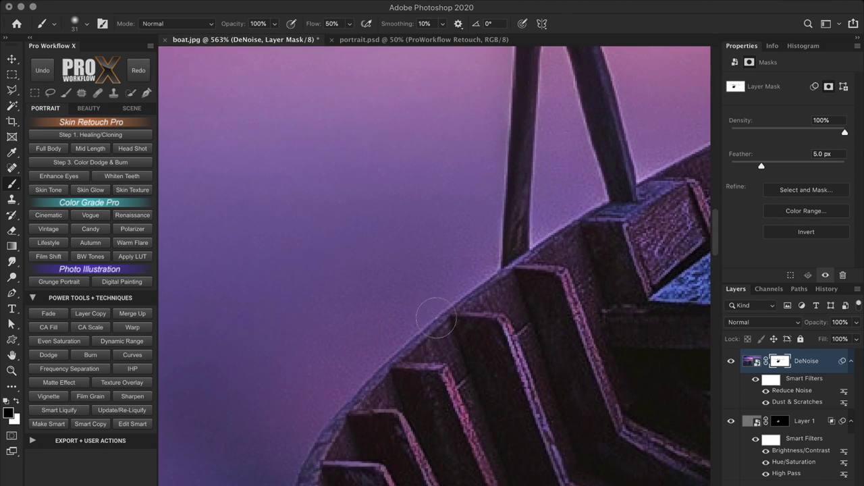
left_click_drag(820, 324, 571, 329)
Compare the full photo with and without DeNoise and sharpening, then switch to portrait.psd
key("ctrl+0")
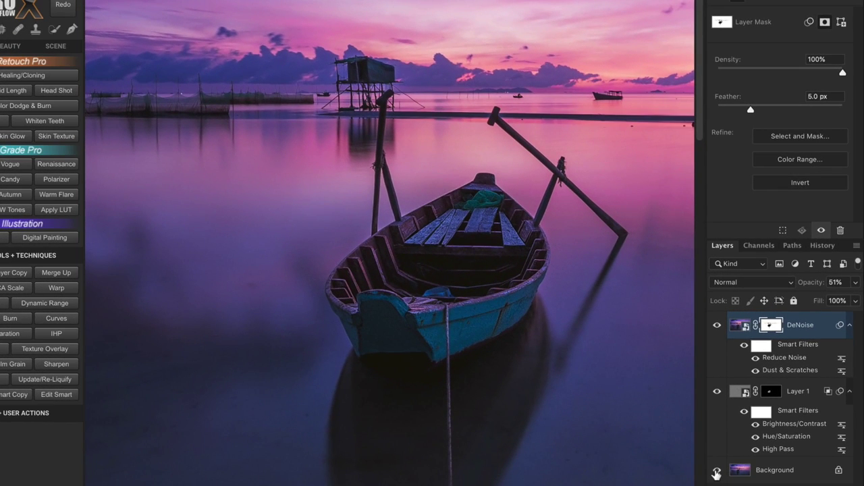
left_click(716, 474, "alt")
left_click(717, 474, "alt")
left_click(717, 473, "alt")
left_click(716, 473, "alt")
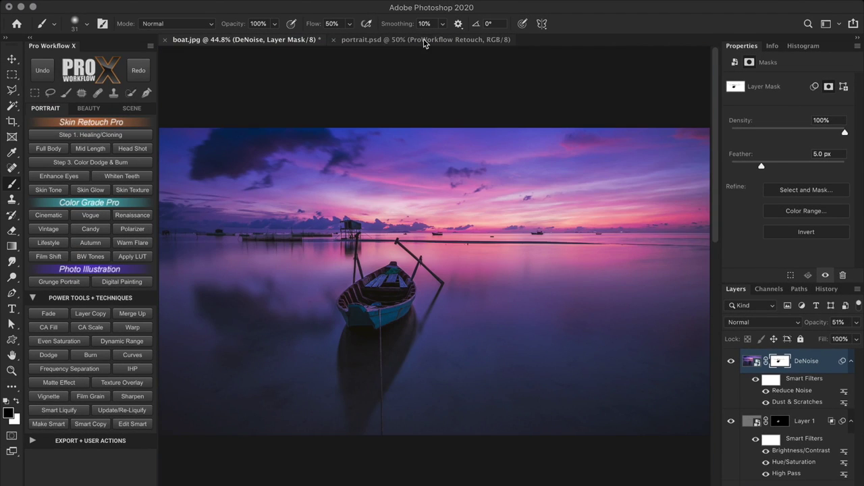
left_click(425, 40)
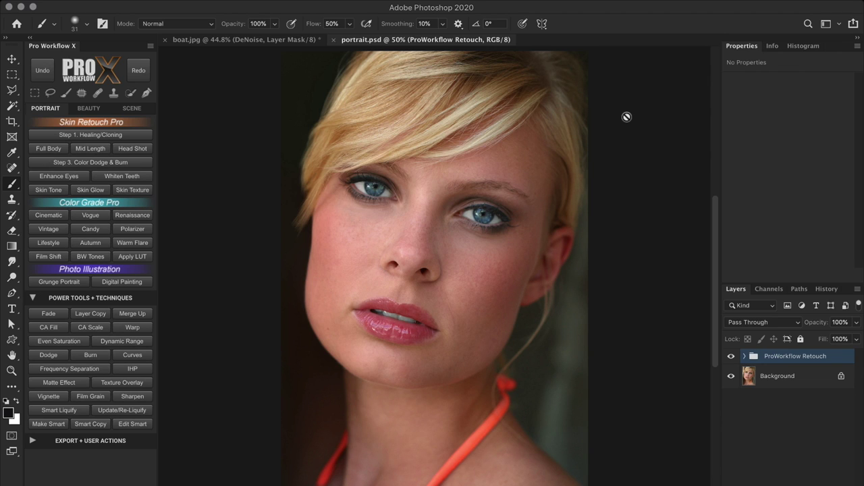
Compare the ProWorkflow Retouch group against the original, then create and delete a Merge Visible layer
left_click(744, 356)
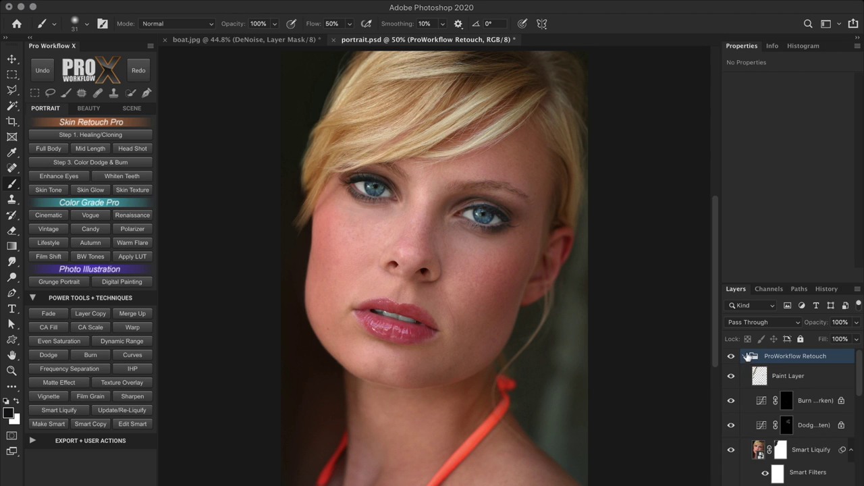
scroll(861, 366, "down", 10)
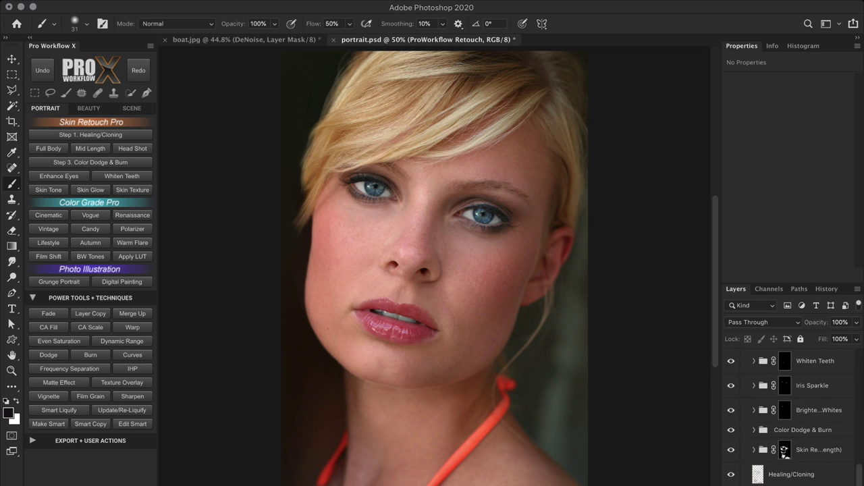
scroll(790, 405, "up", 10)
left_click(744, 355)
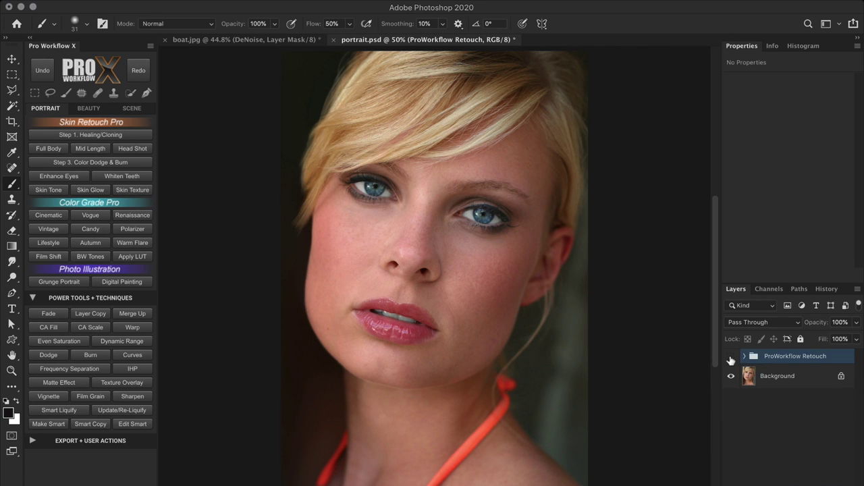
left_click(730, 355)
left_click(730, 358)
left_click(731, 358)
left_click(731, 358)
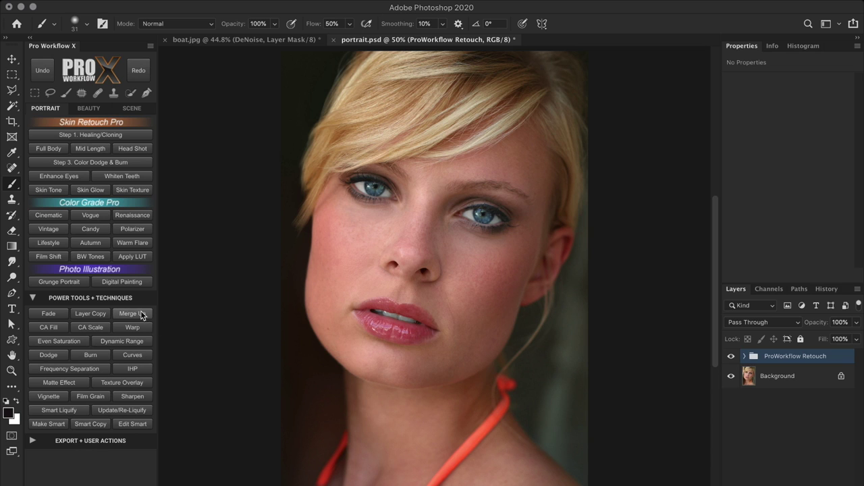
left_click(133, 314)
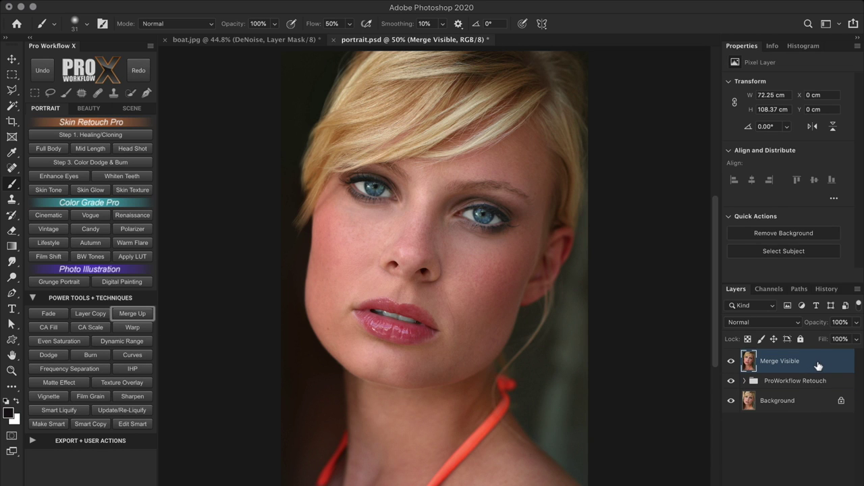
left_click_drag(819, 367, 843, 476)
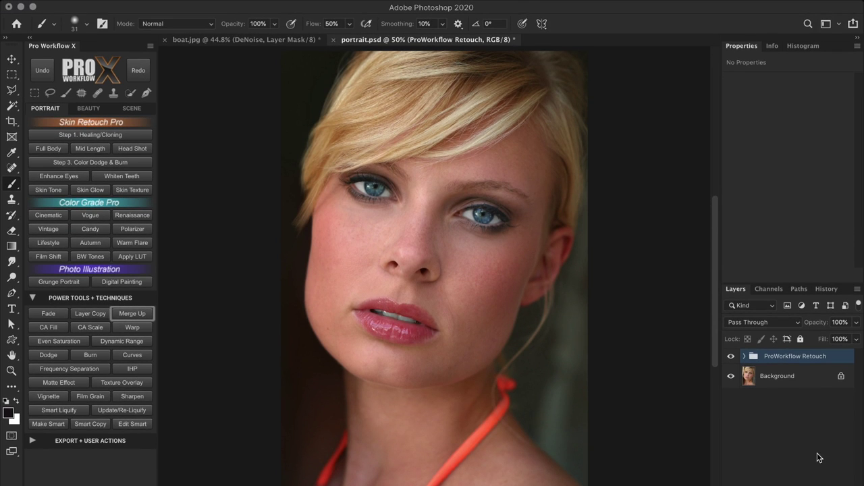
Run the Sharpen action, disable its layer mask, and zoom in on the cheek to preview
left_click(147, 397)
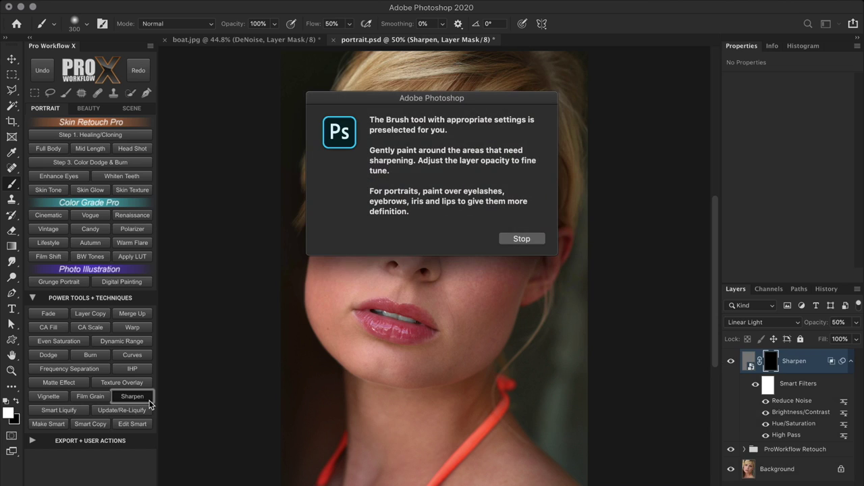
left_click(540, 239)
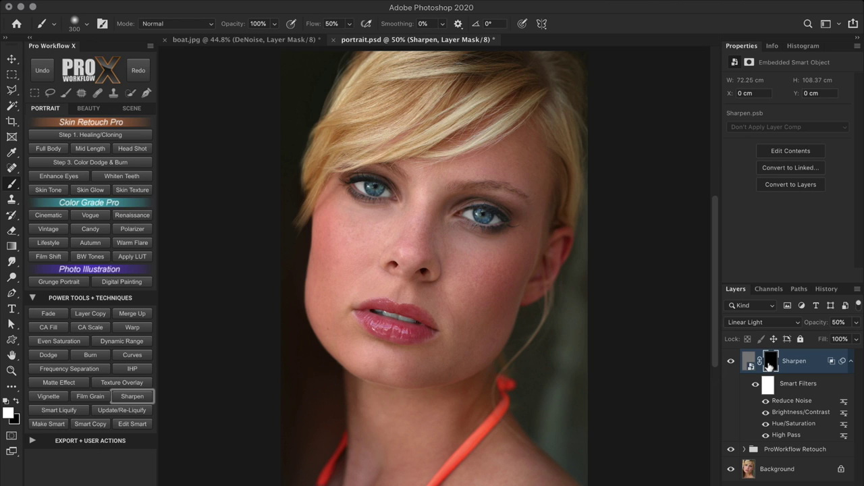
left_click(773, 364, "shift")
left_click_drag(465, 239, 500, 312)
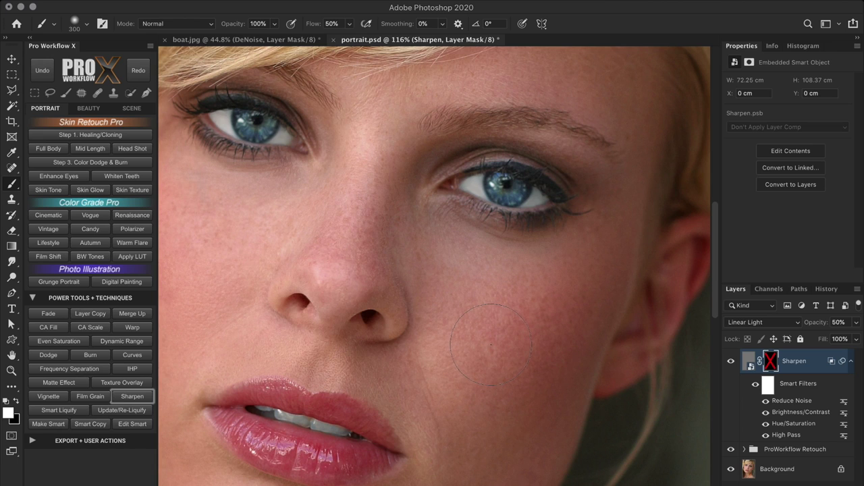
left_click(813, 436)
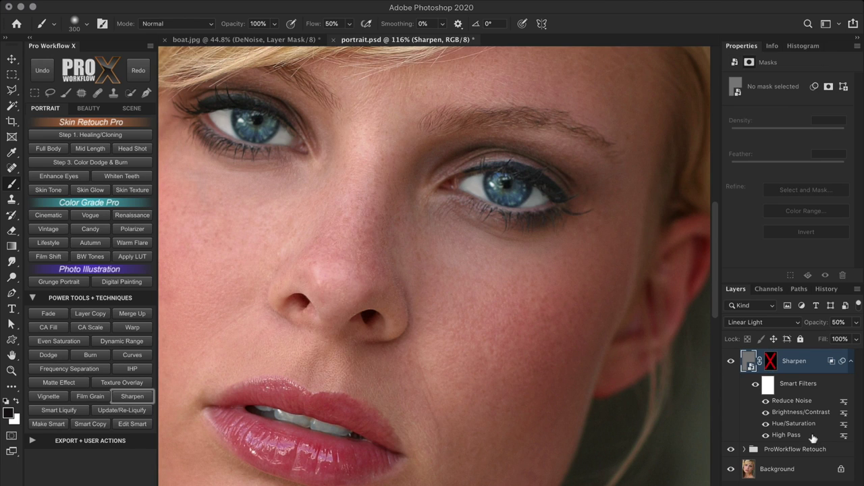
Reopen the Sharpen layer's High Pass smart filter and set its radius to 2.0 pixels
double_click(786, 435)
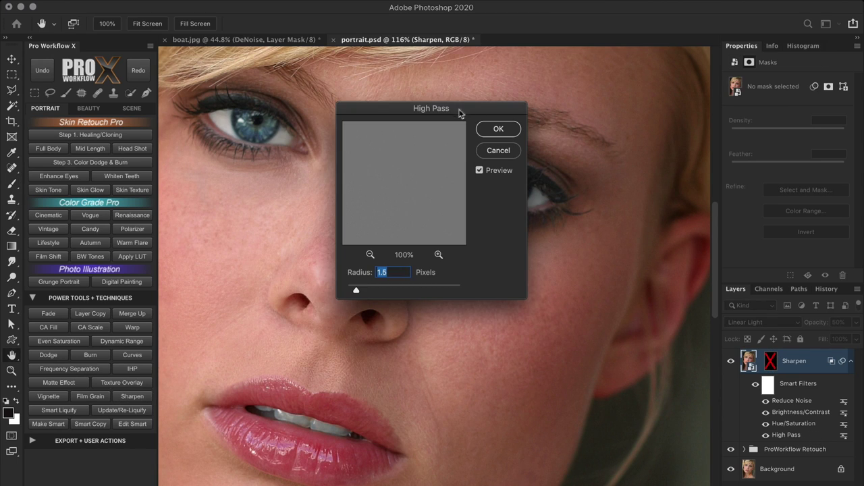
left_click_drag(460, 106, 659, 292)
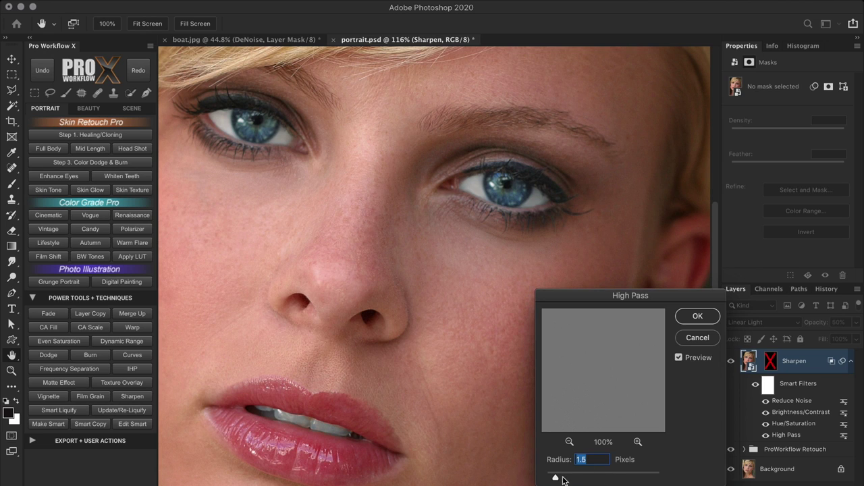
left_click_drag(555, 477, 558, 478)
left_click(687, 317)
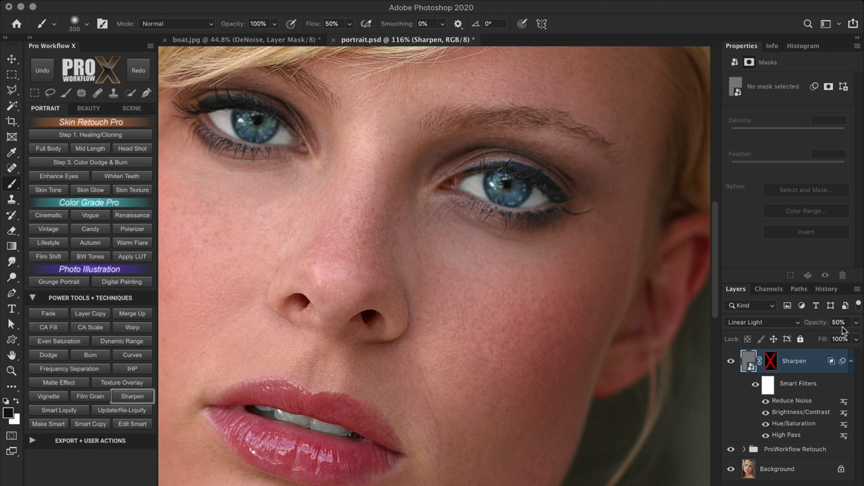
Set the Sharpen layer opacity to 100% and try a Blend If black point of 17
left_click_drag(811, 325, 814, 327)
double_click(831, 364)
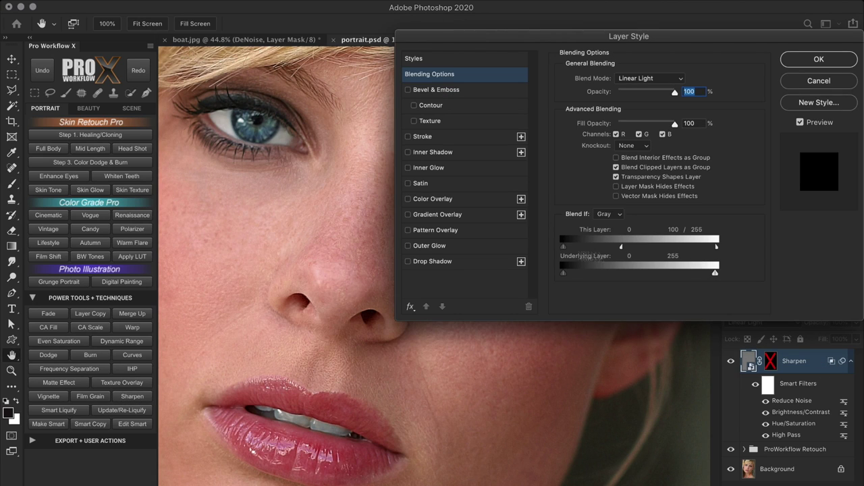
left_click_drag(564, 247, 504, 254)
left_click(805, 81)
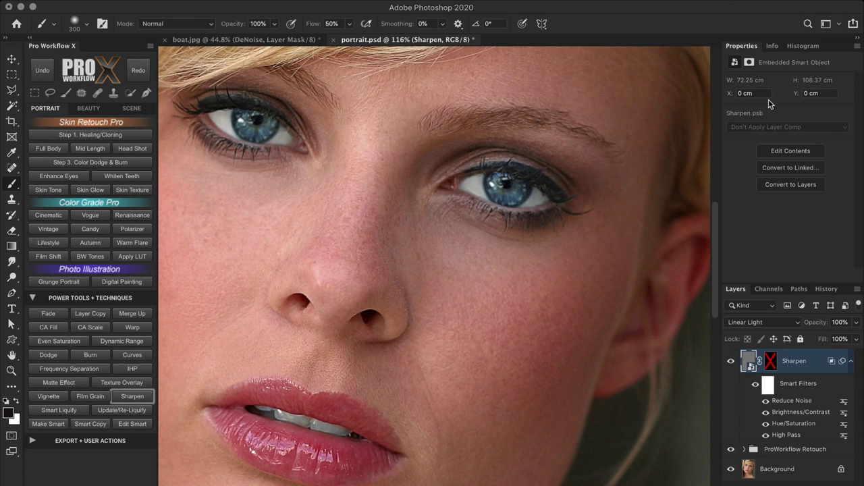
Try Overlay blending on the Brightness/Contrast filter, then cancel the change
double_click(843, 411)
left_click(733, 134)
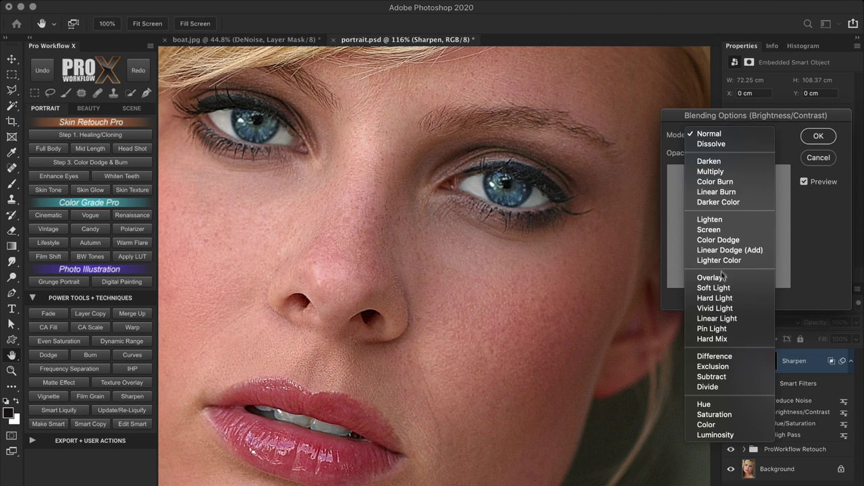
left_click(722, 277)
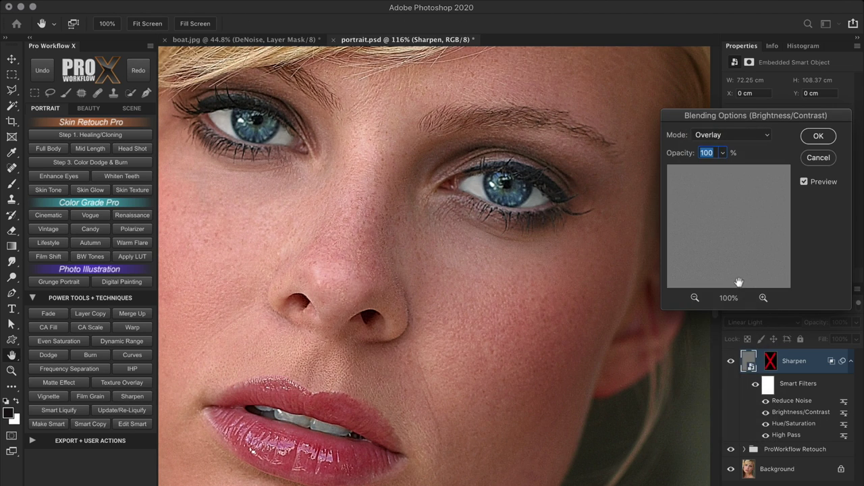
left_click(817, 158)
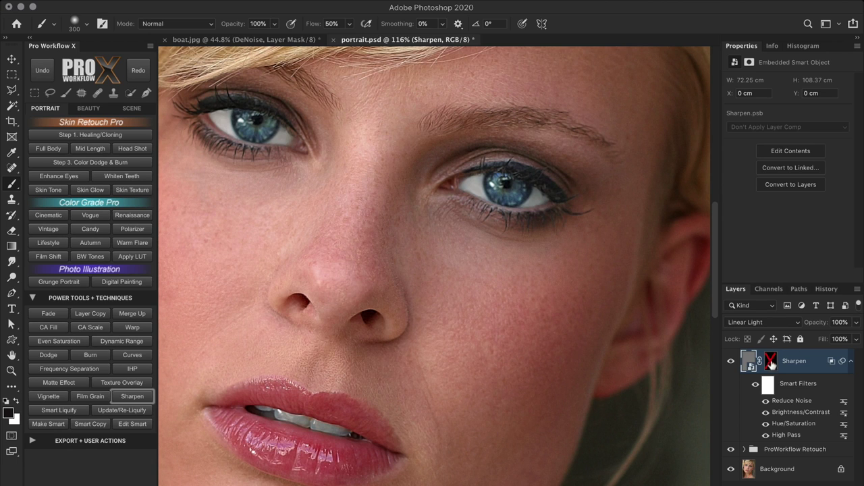
Re-enable the Sharpen mask, paint white over both eyes, then duplicate the Sharpen layer
left_click(770, 361, "shift")
key("x")
mouse_move(517, 206)
left_mouse_down()
mouse_move(489, 206)
mouse_move(503, 191)
left_mouse_up()
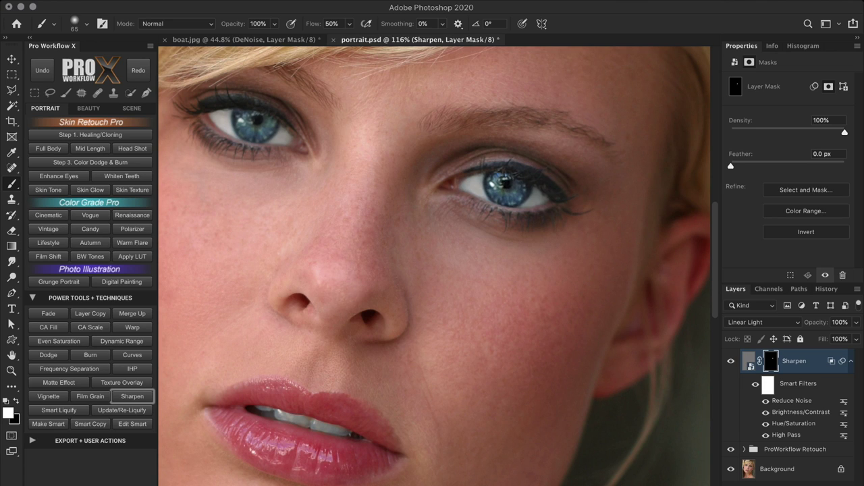
mouse_move(269, 129)
left_mouse_down()
mouse_move(196, 116)
mouse_move(249, 108)
mouse_move(271, 114)
left_mouse_up()
mouse_move(491, 214)
left_mouse_down()
mouse_move(519, 223)
mouse_move(558, 193)
mouse_move(544, 177)
mouse_move(526, 241)
left_mouse_up()
left_click_drag(285, 455, 324, 455)
left_click(89, 313)
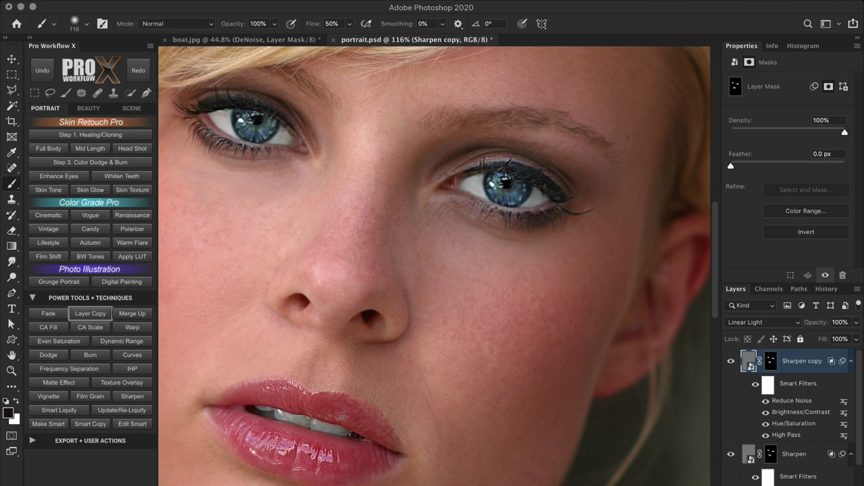
With the copy's mask disabled, set the Sharpen copy's High Pass radius to 0.9 pixels
left_click(770, 360)
left_click(771, 360, "shift")
double_click(810, 434)
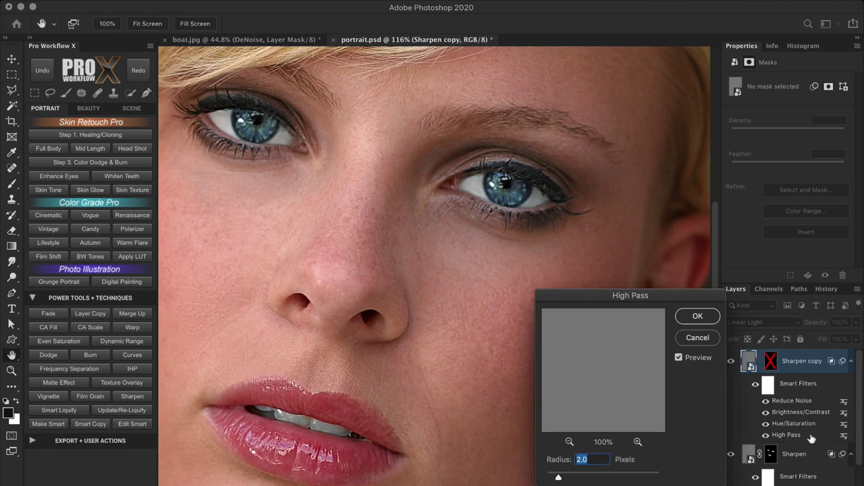
left_click_drag(558, 478, 552, 478)
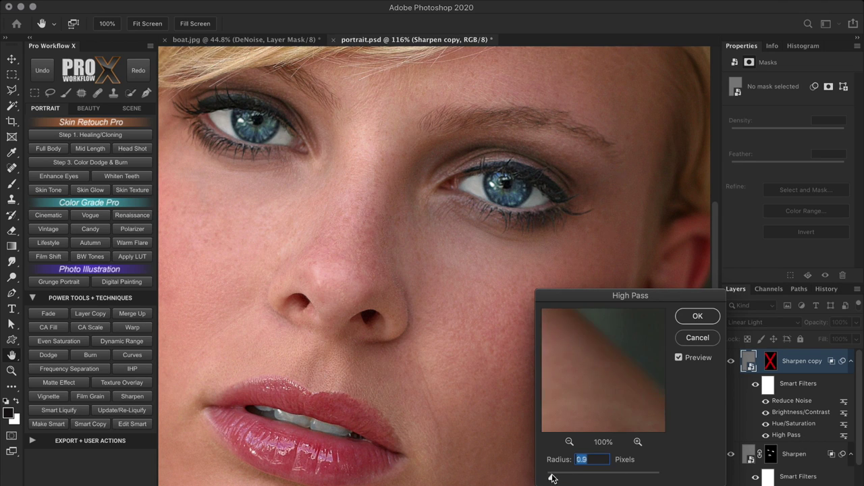
left_click(696, 319)
Re-enable and select the Sharpen copy's mask, then set the brush to 70 px
key("b")
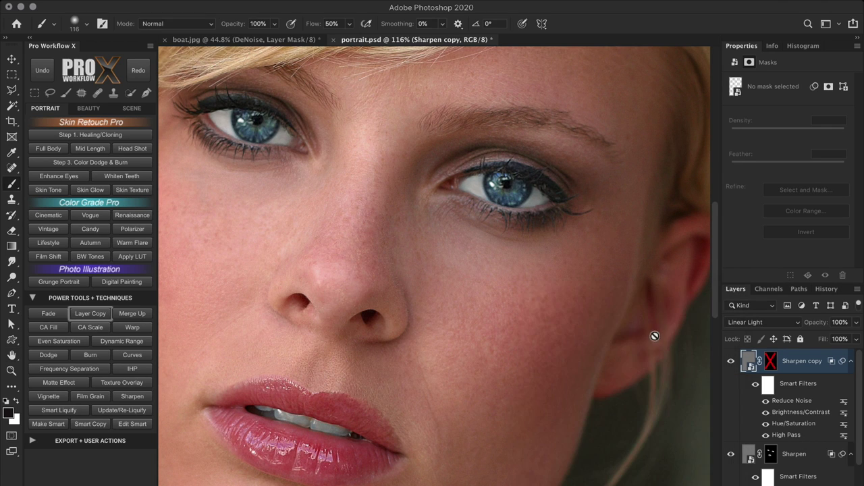
left_click(772, 366, "shift")
left_click(767, 365)
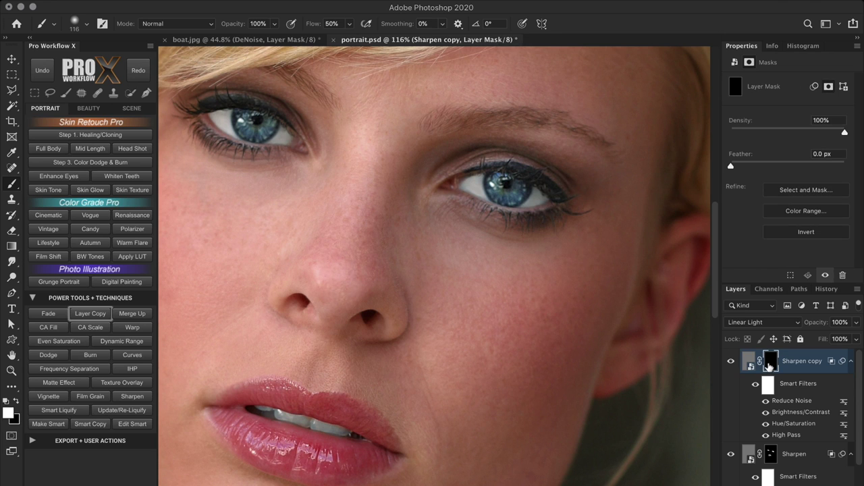
scroll(476, 299, "up", 4)
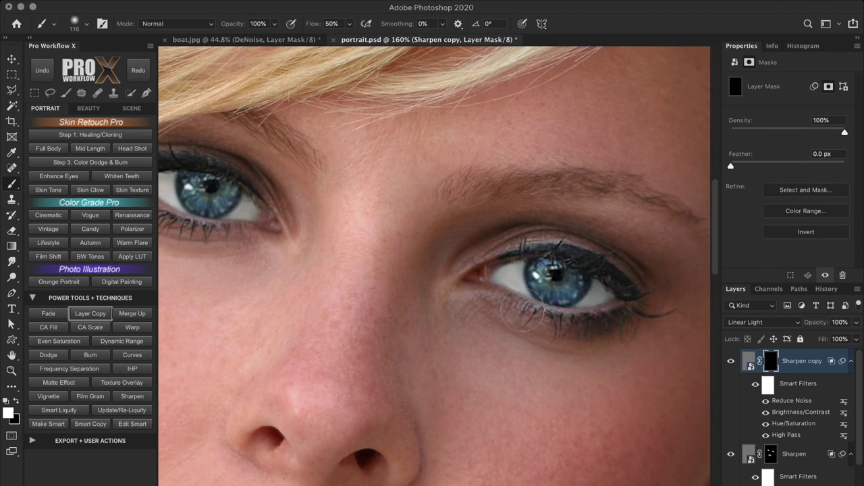
scroll(534, 270, "left", 5)
scroll(533, 270, "up", 2)
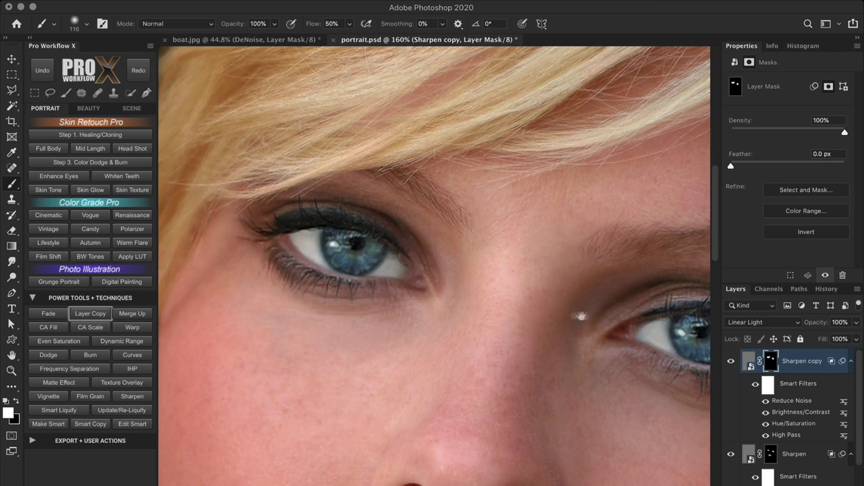
scroll(580, 308, "right", 5)
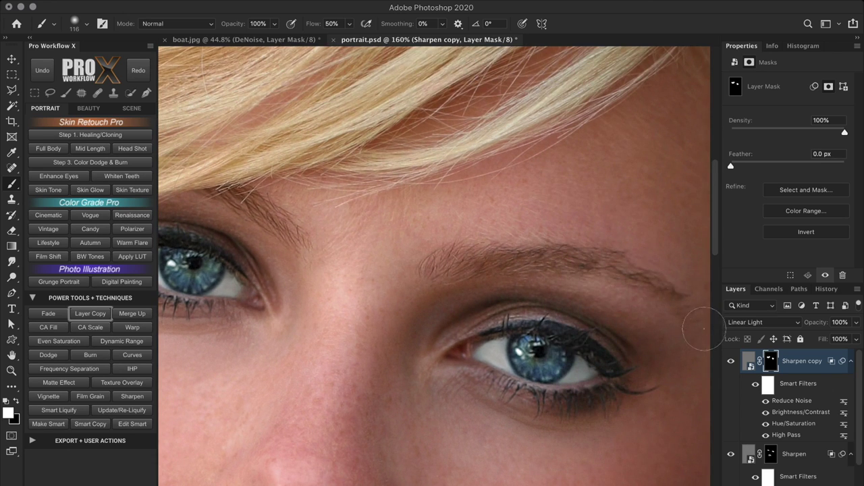
scroll(540, 311, "down", 5)
scroll(541, 310, "left", 2)
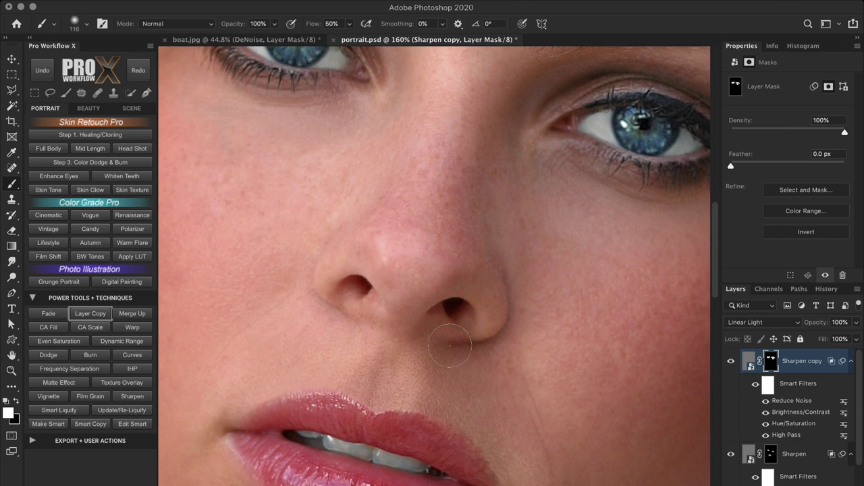
left_click_drag(450, 345, 412, 349)
Fade the last mask stroke to 24% strength
left_click(48, 313)
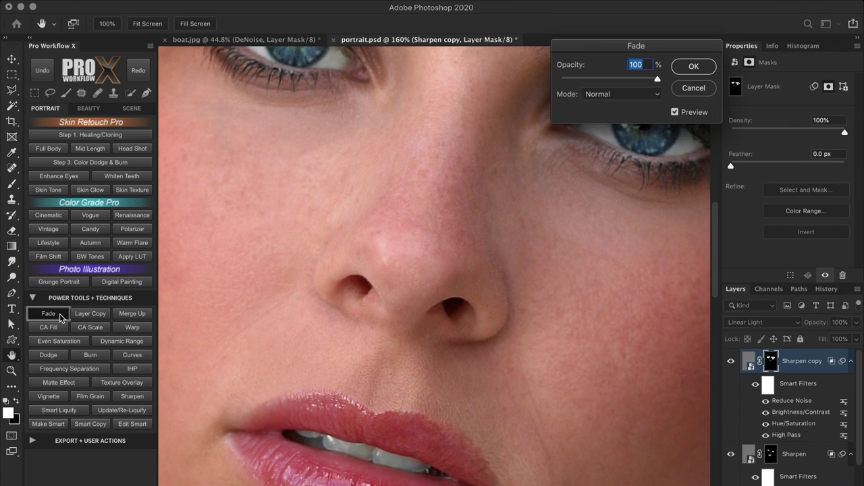
left_click(689, 67)
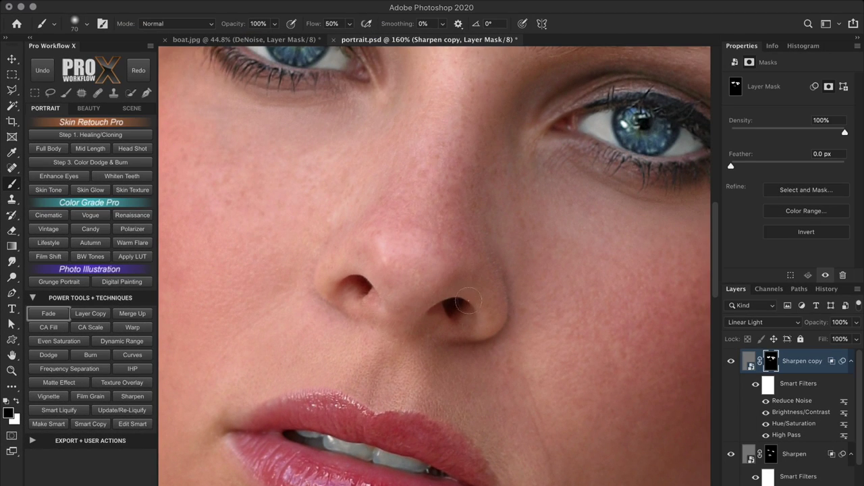
left_click(49, 313)
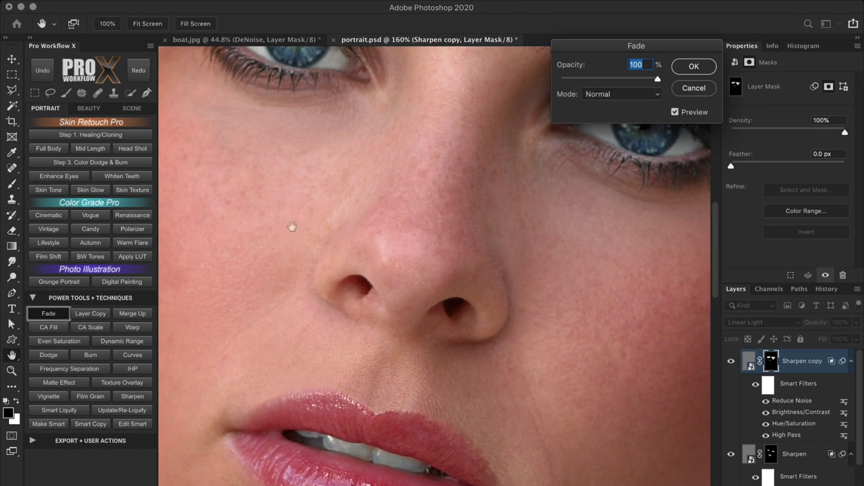
left_click_drag(655, 79, 582, 80)
left_click(692, 66)
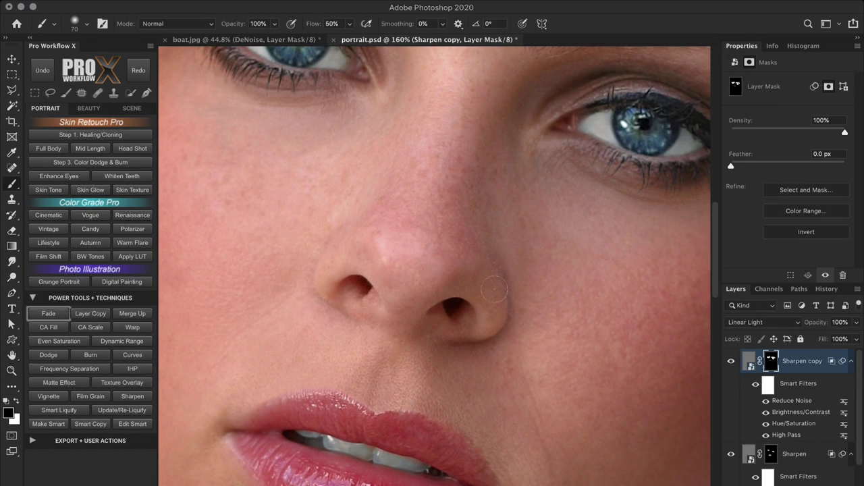
Swap the colours, centre the lips and enlarge the brush to 161 then 255 px
left_click(16, 403)
left_click_drag(436, 427, 497, 289)
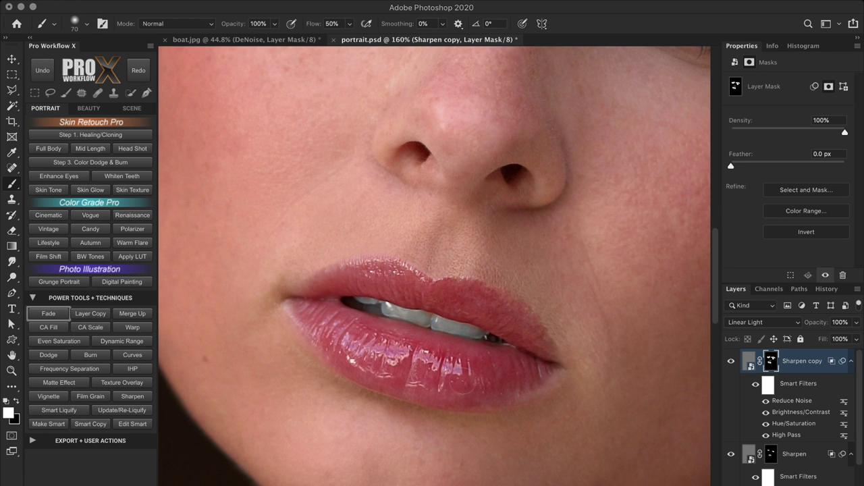
scroll(436, 405, "down", 4)
left_click_drag(595, 303, 629, 303)
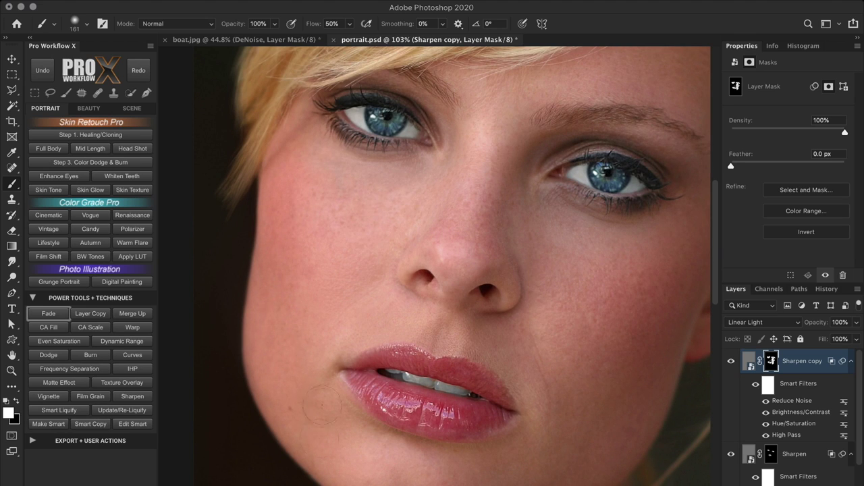
scroll(440, 452, "down", 3)
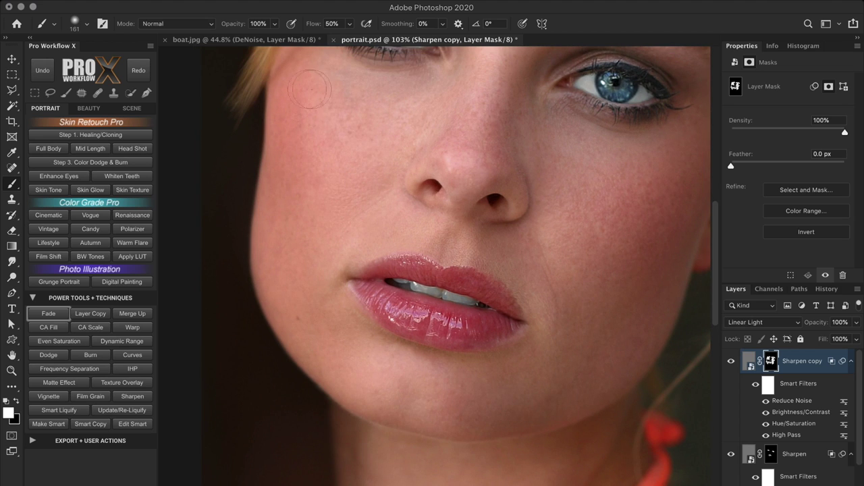
scroll(476, 331, "down", 3)
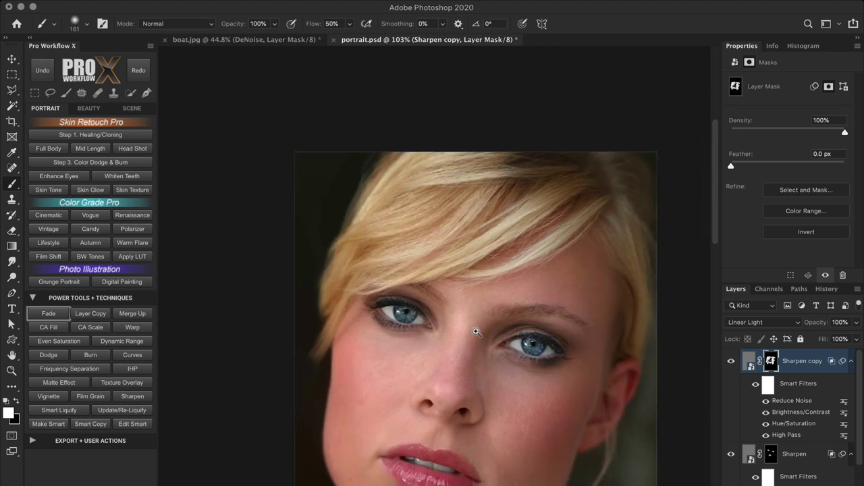
scroll(476, 332, "up", 1)
left_click_drag(459, 264, 488, 260)
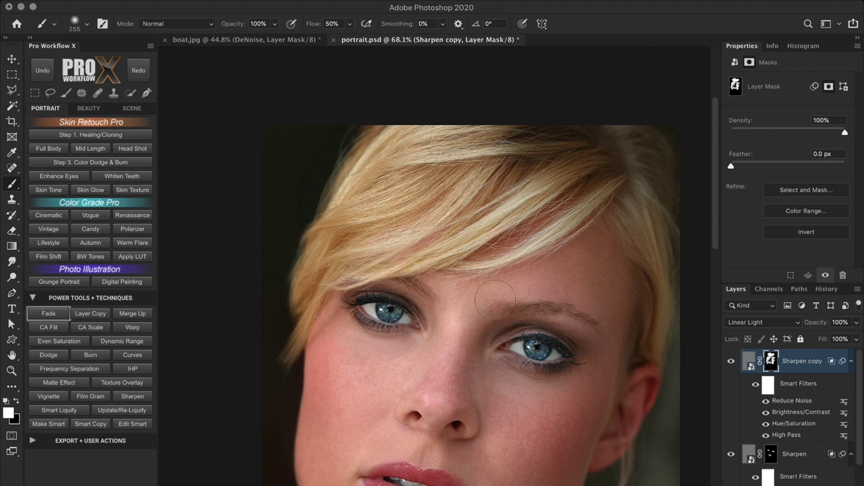
left_click_drag(595, 385, 556, 315)
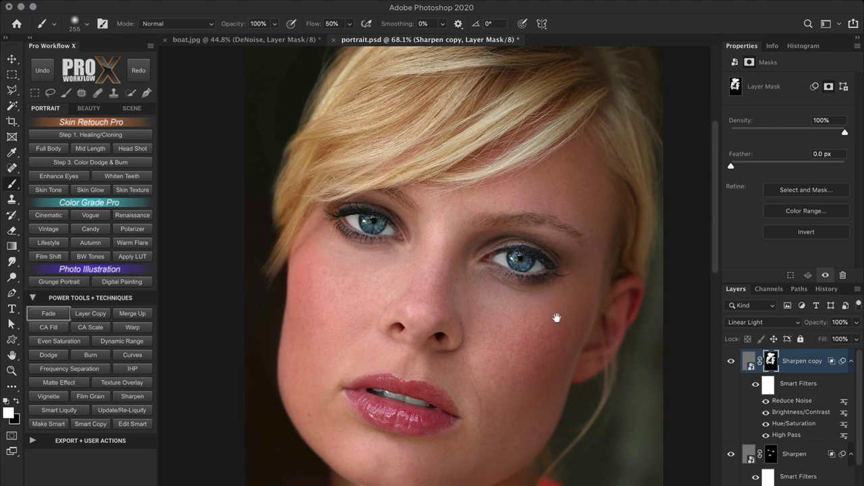
left_click(814, 456, "shift")
Group the two sharpening layers and name the group 'Sharpen'
key("super+g")
double_click(777, 356)
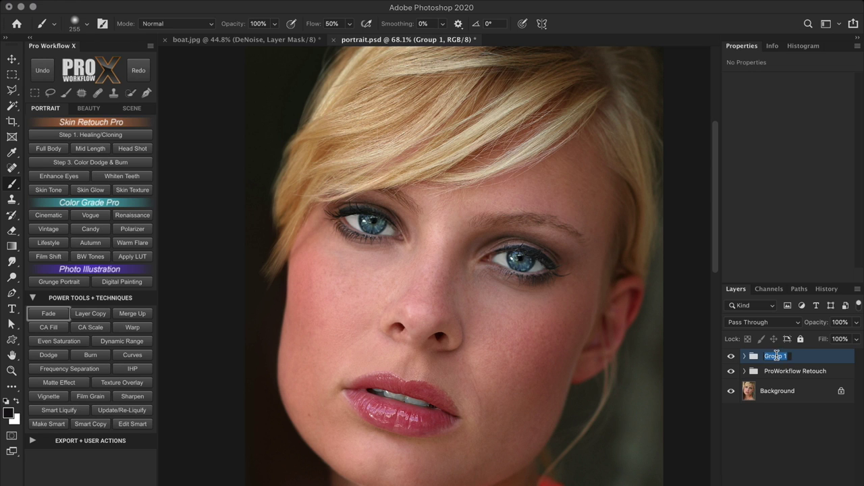
type("Sharpen")
key("Return")
scroll(481, 378, "up", 3)
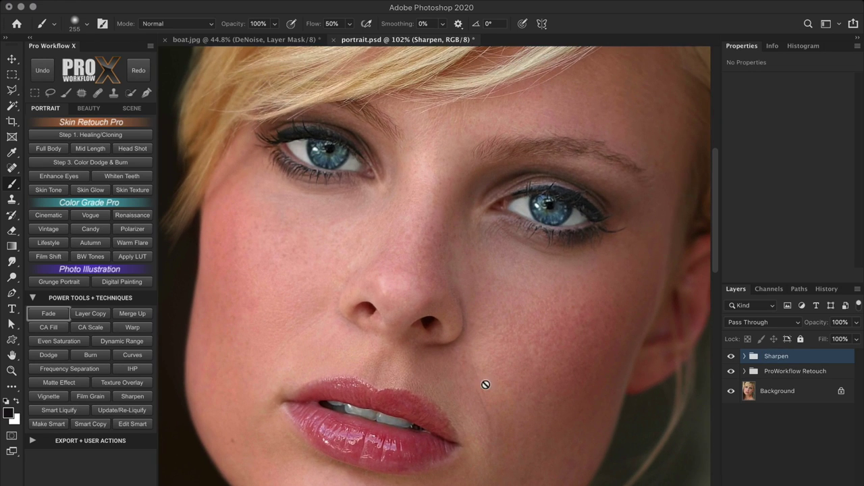
Compare before and after by toggling the Sharpen group and the Background-only view
left_click(731, 356)
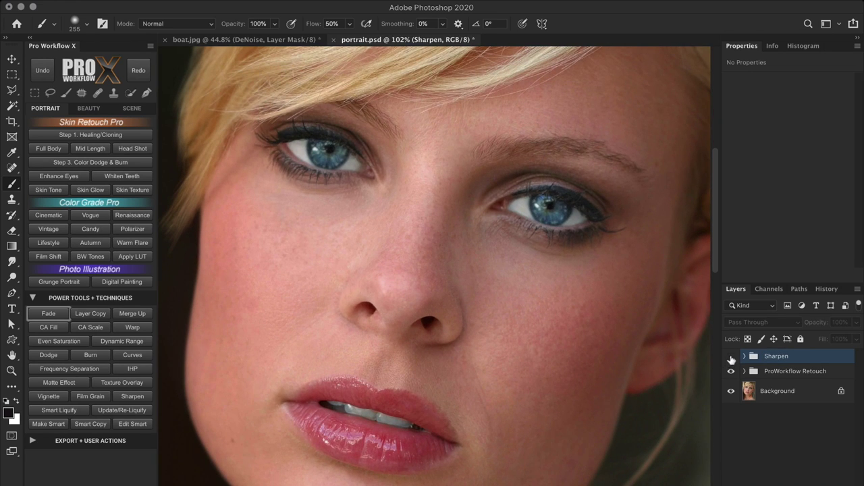
left_click(731, 356)
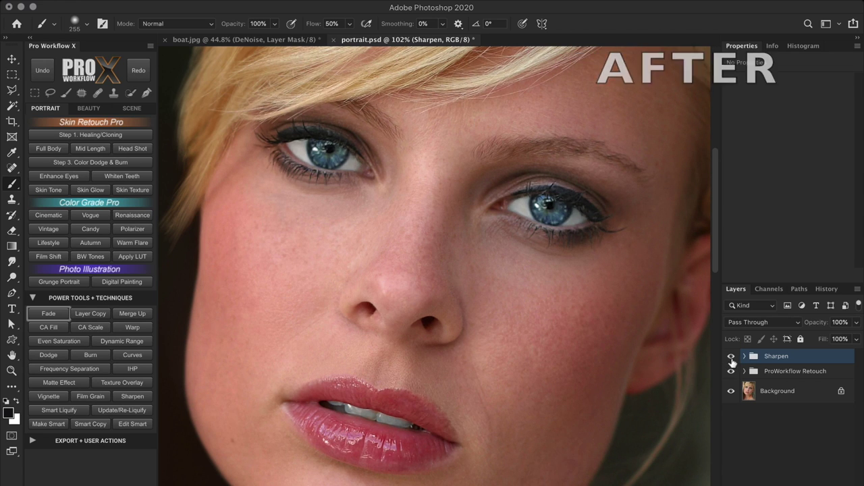
key("ctrl+0")
left_click(731, 390, "alt")
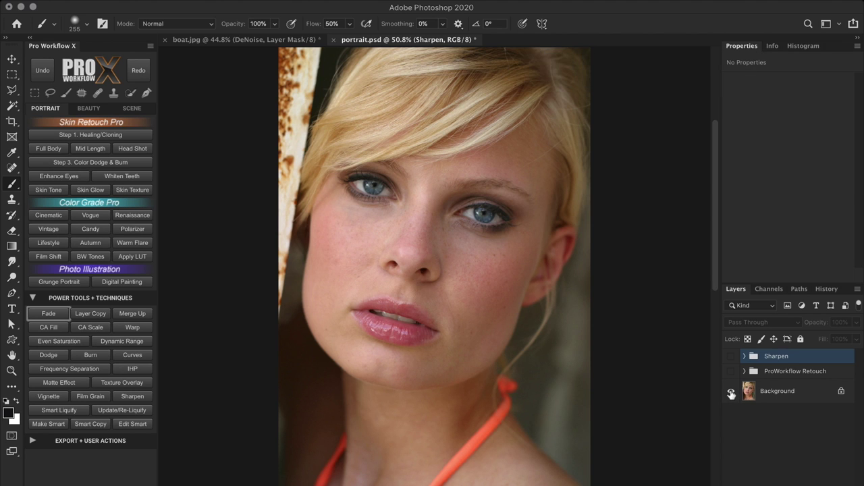
left_click(731, 393, "alt")
Expand the Sharpen group and disable the Sharpen layer's mask to compare
left_click(743, 357)
scroll(453, 251, "up", 5)
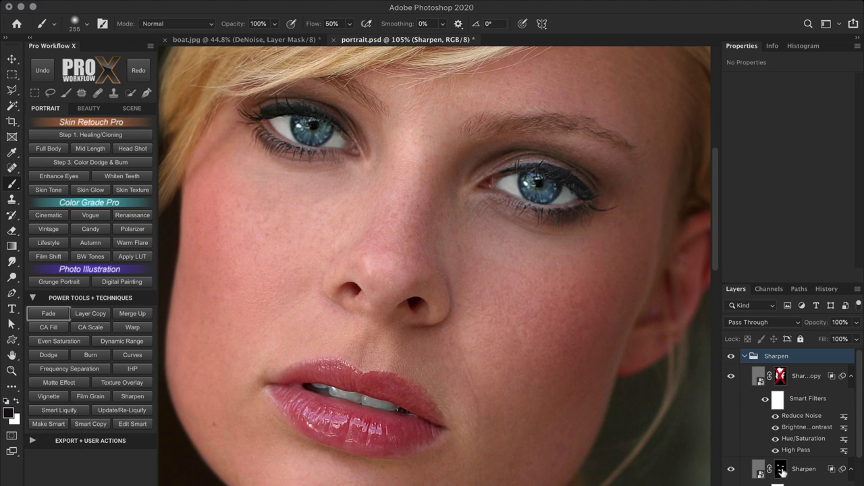
left_click(798, 379)
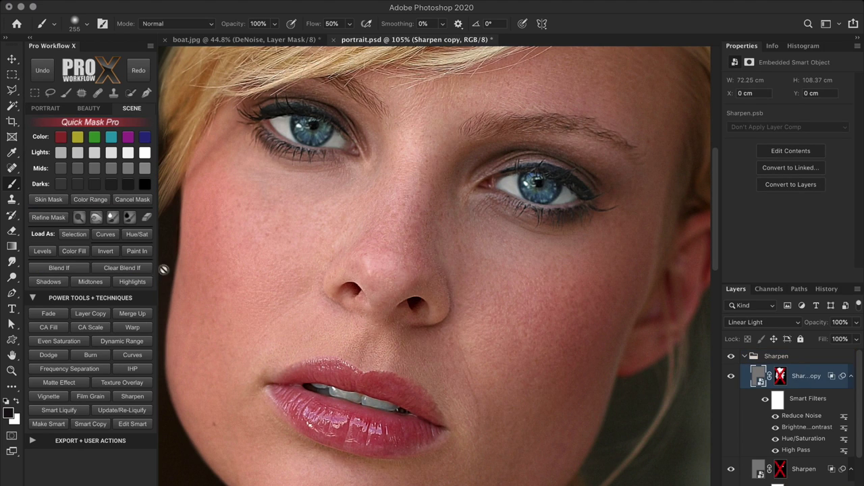
left_click(121, 268)
left_click(807, 468)
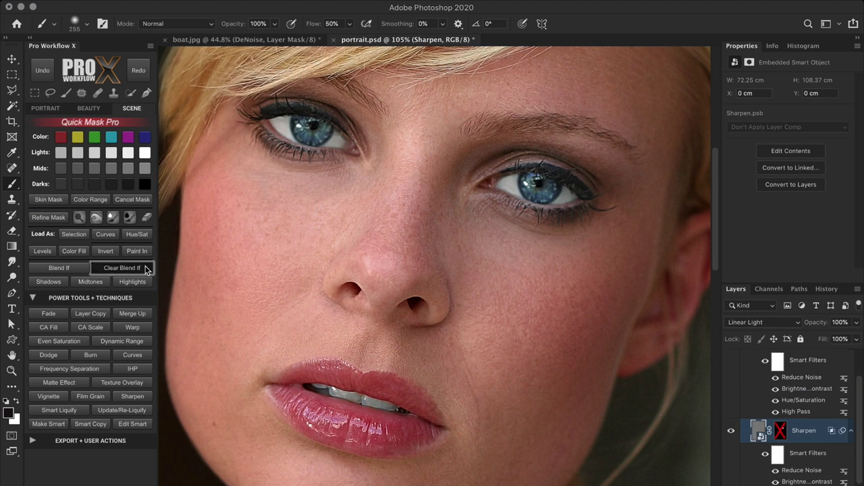
Restore the masks-enabled state from the History panel
left_click(825, 289)
scroll(400, 307, "up", 5)
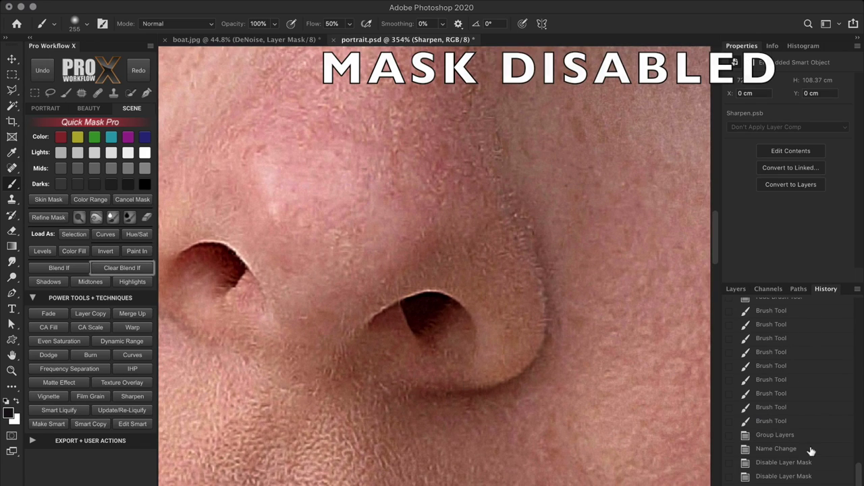
left_click(811, 450)
left_click(735, 289)
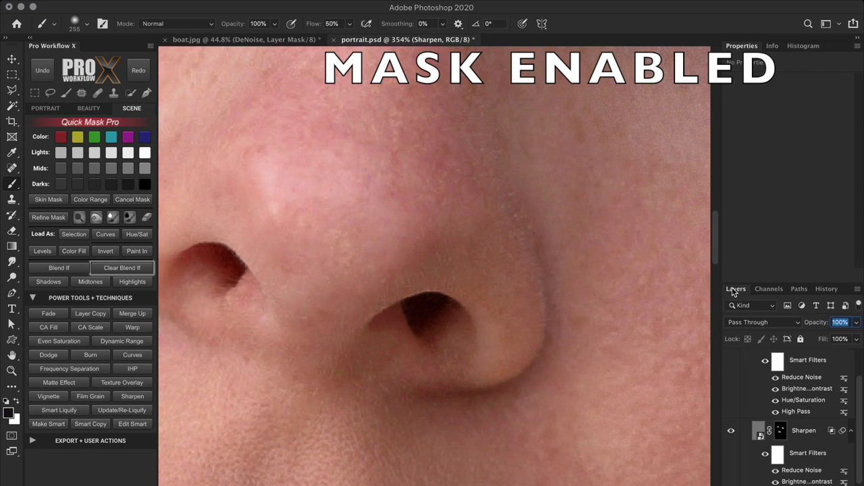
scroll(797, 405, "up", 3)
Collapse the Sharpen group, toggle it once more and fit the portrait on screen
left_click(744, 357)
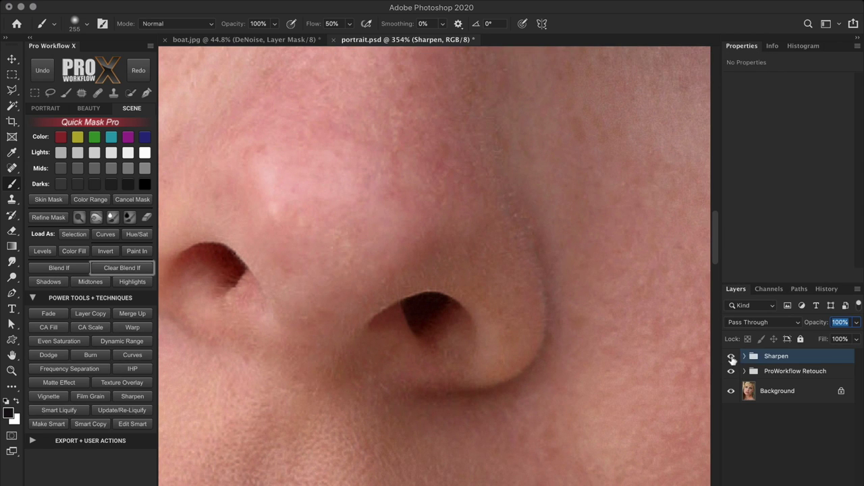
left_click(731, 356)
left_click(732, 356)
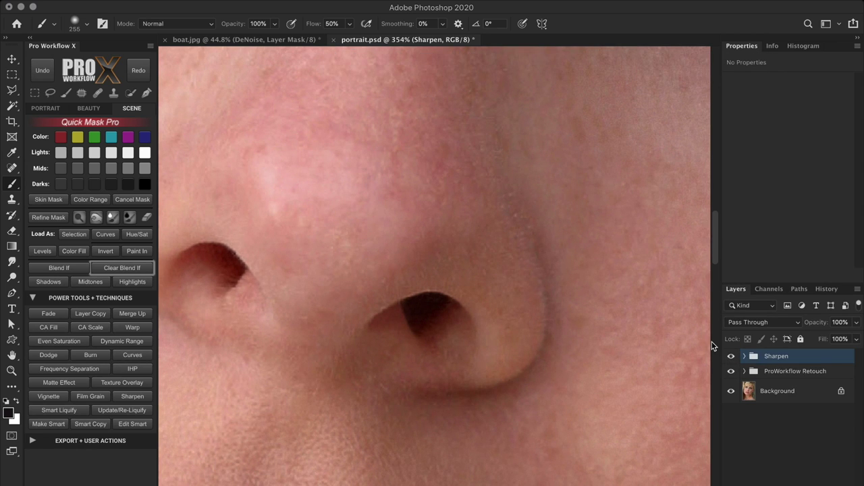
key("super+0")
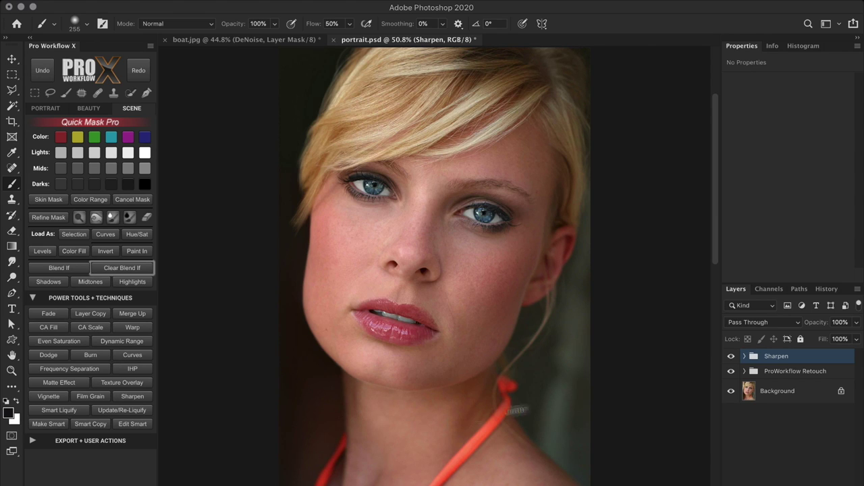
Run the Resize/Sharpen action to make a 400 × 600 px copy of the portrait
left_click(137, 444)
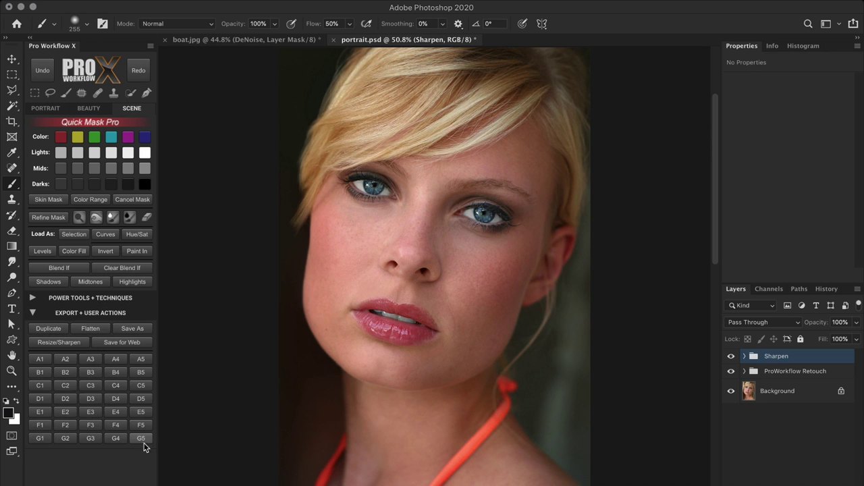
left_click(82, 342)
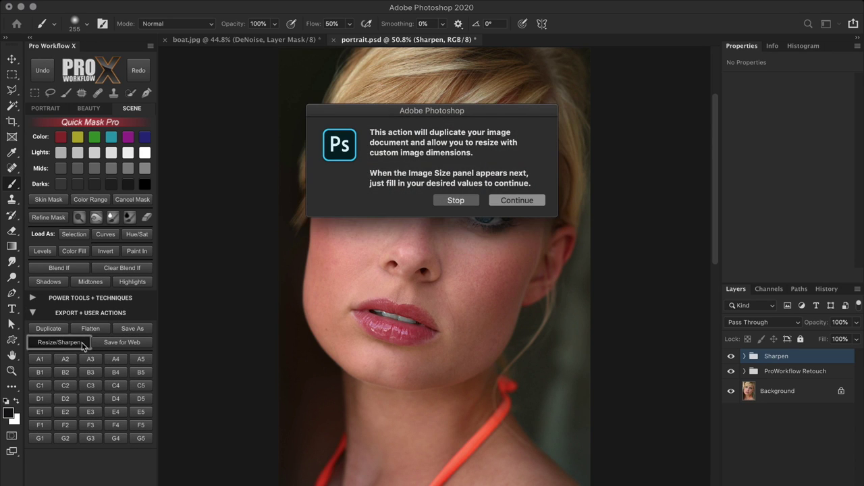
left_click(536, 202)
key("Tab")
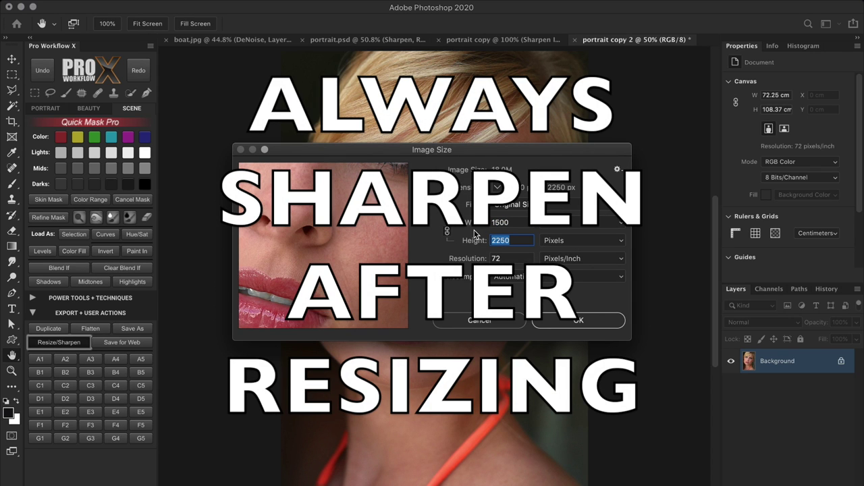
type("600")
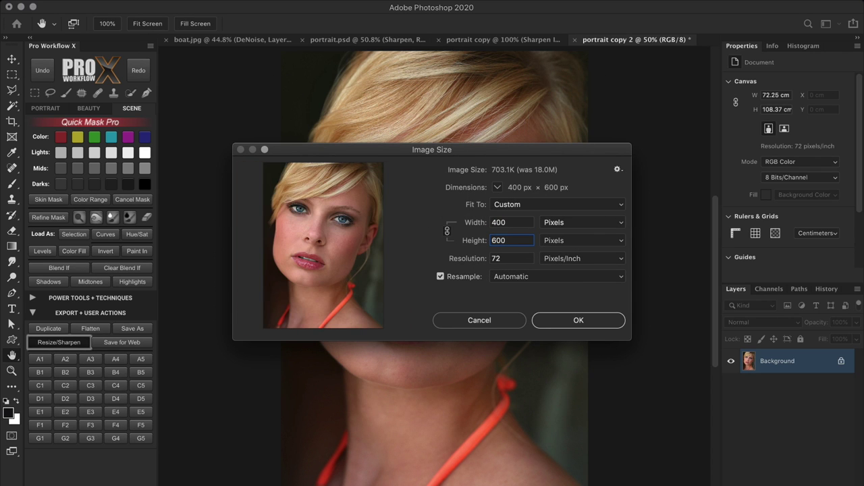
left_click(613, 325)
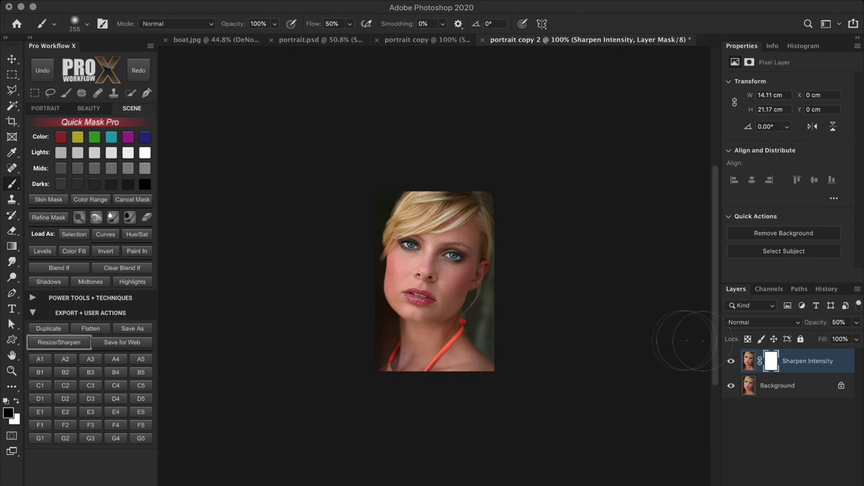
Set the Sharpen Intensity layer opacity to 55% and toggle it to compare
mouse_move(814, 323)
left_mouse_down()
mouse_move(821, 338)
mouse_move(817, 328)
mouse_move(810, 336)
left_mouse_up()
left_click(731, 362)
left_click(735, 362)
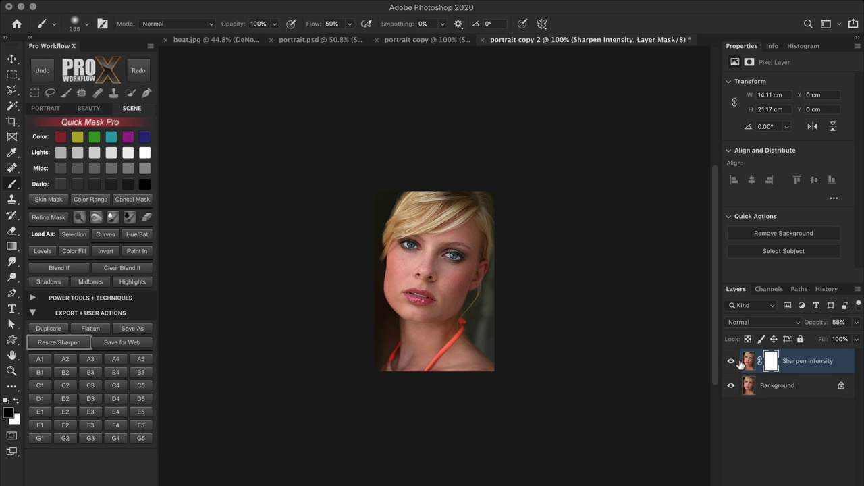